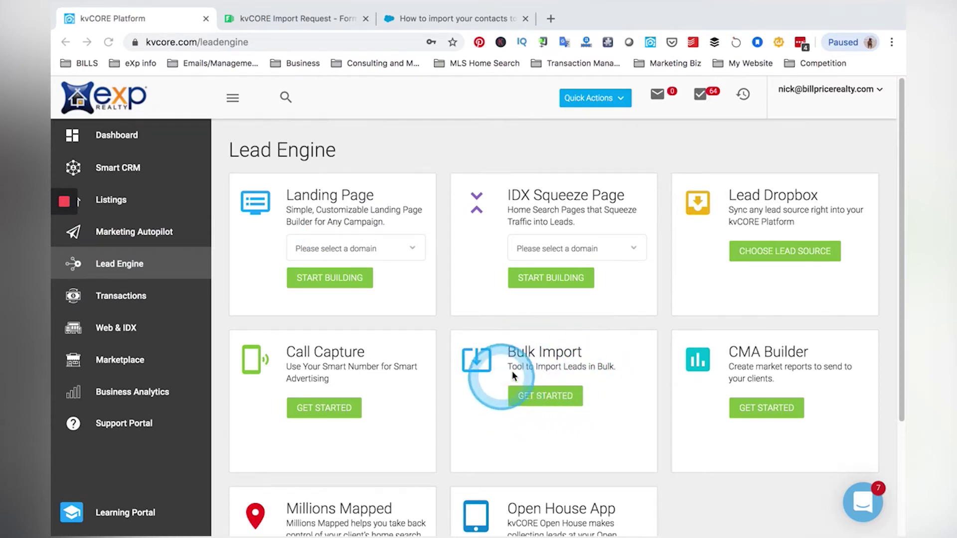
# Open the Bulk Import tool from the Lead Engine and go to its lead import options.
pyautogui.click(548, 394)
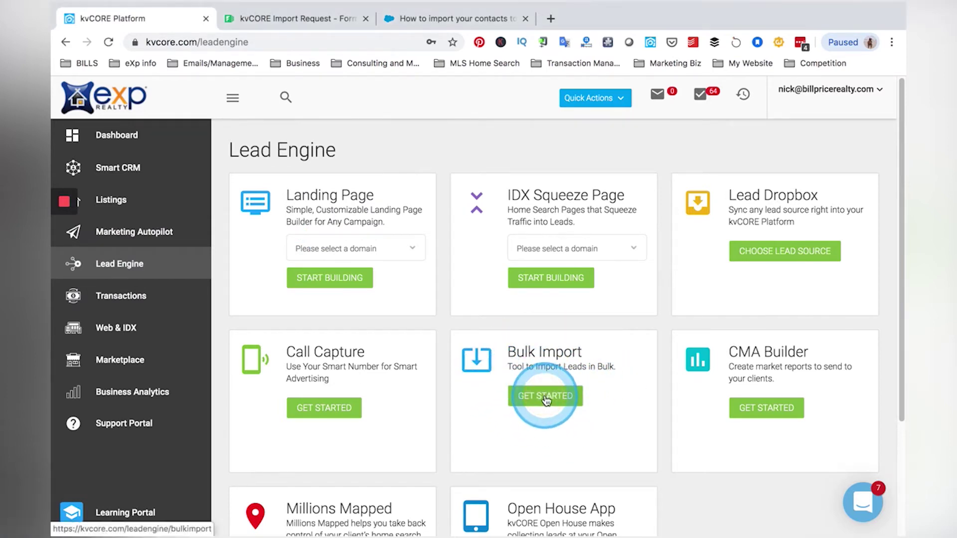
pyautogui.click(548, 397)
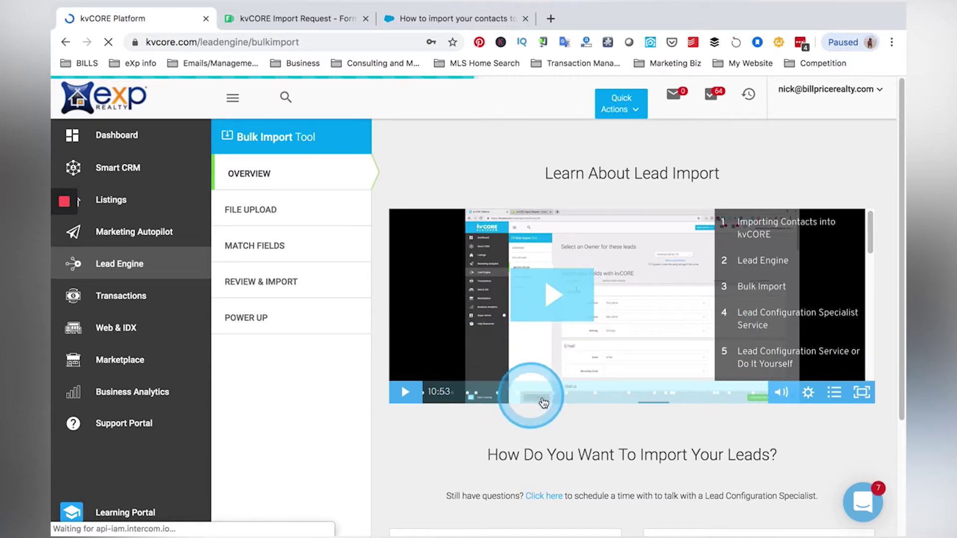
pyautogui.scroll(-2, 622, 423)
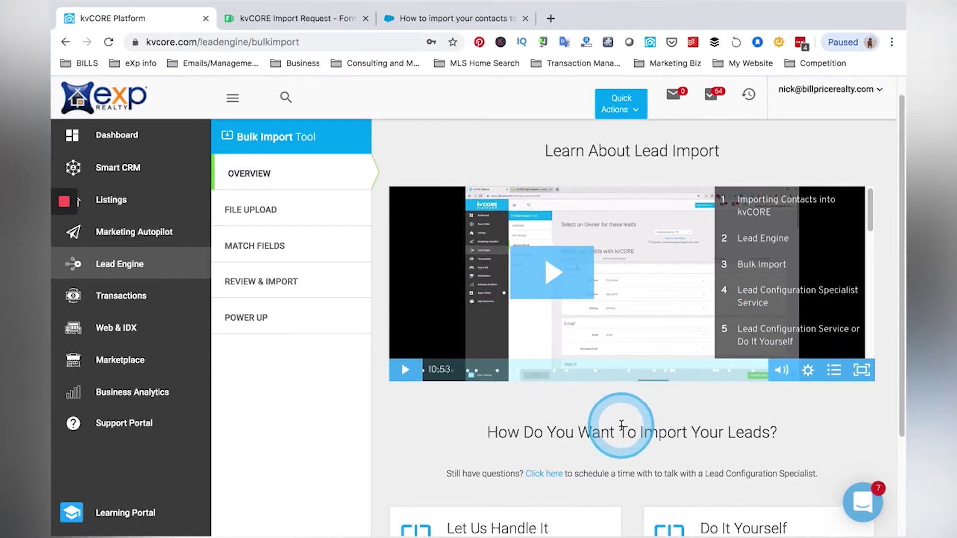
pyautogui.scroll(-3, 620, 423)
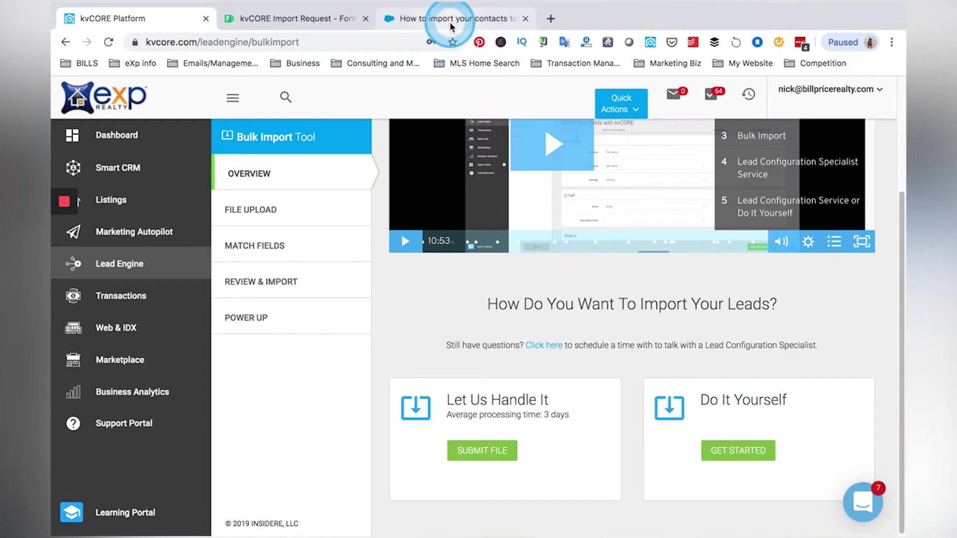
# Skim the support article on importing contacts to kvCORE from start to end, and return to the Bulk Import page.
pyautogui.click(432, 18)
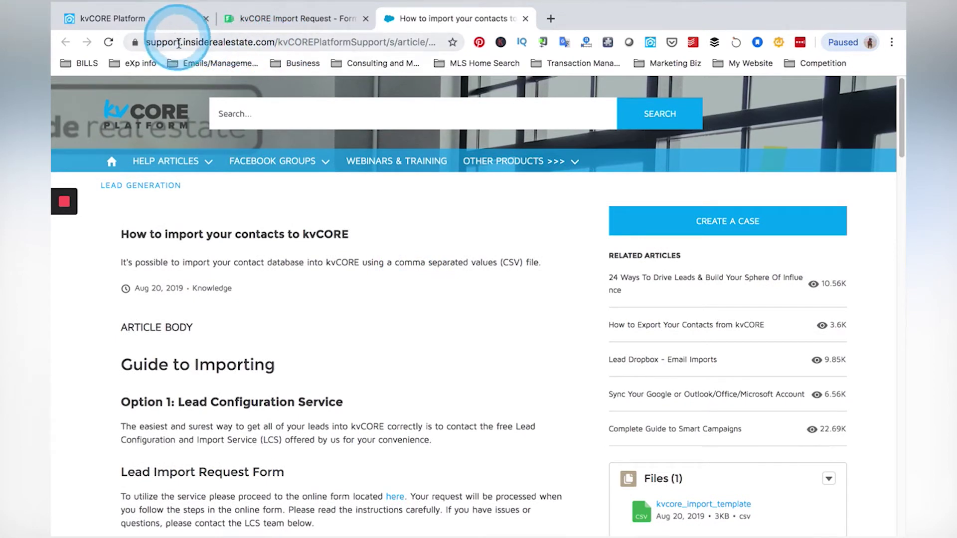
pyautogui.scroll(-7, 278, 169)
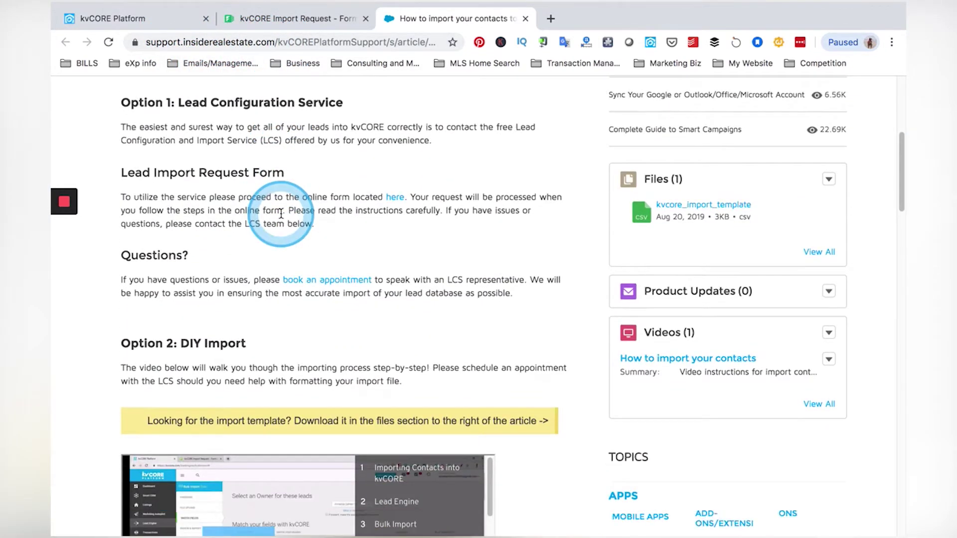
pyautogui.scroll(-5, 278, 214)
pyautogui.scroll(-5, 439, 252)
pyautogui.scroll(-3, 501, 271)
pyautogui.scroll(-10, 501, 272)
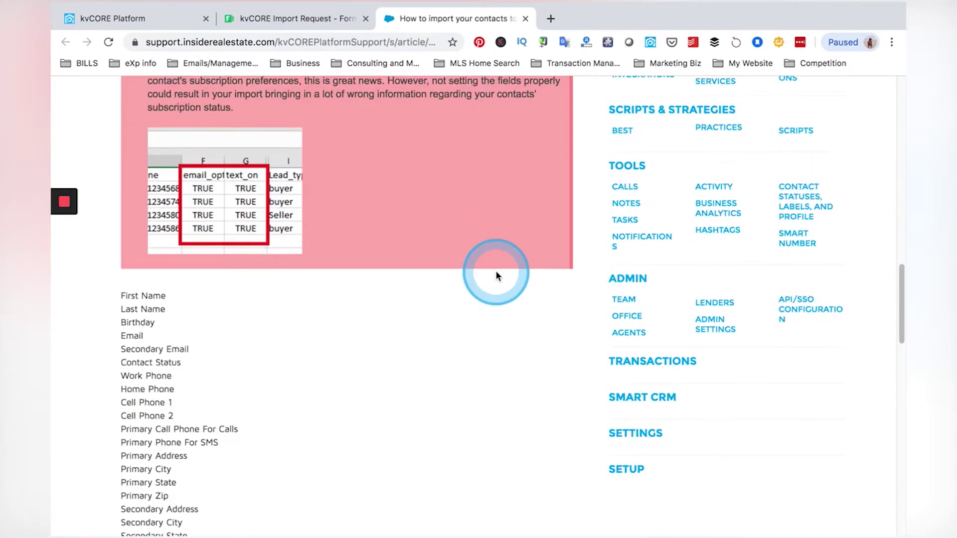
pyautogui.scroll(-9, 494, 275)
pyautogui.scroll(-6, 494, 276)
pyautogui.scroll(13, 493, 277)
pyautogui.scroll(20, 492, 276)
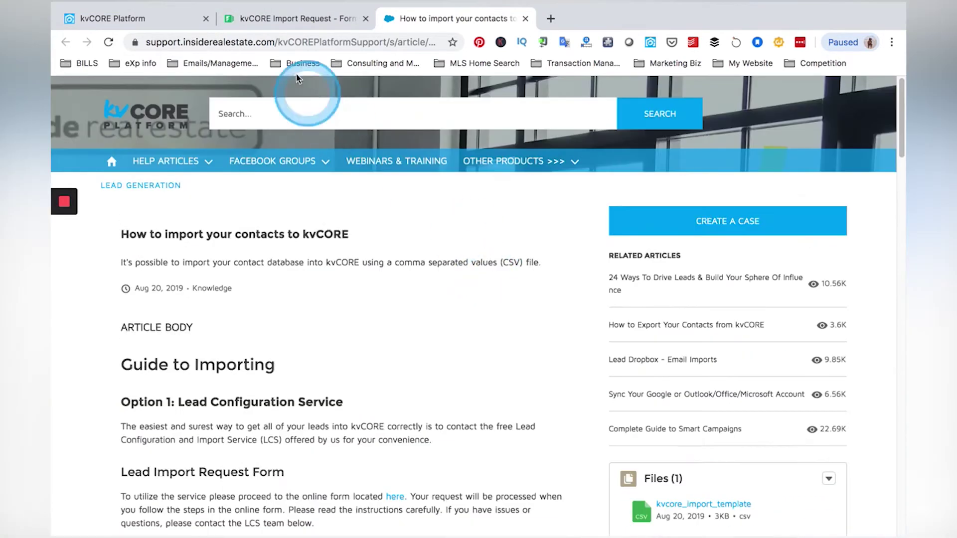
pyautogui.click(172, 23)
pyautogui.click(475, 288)
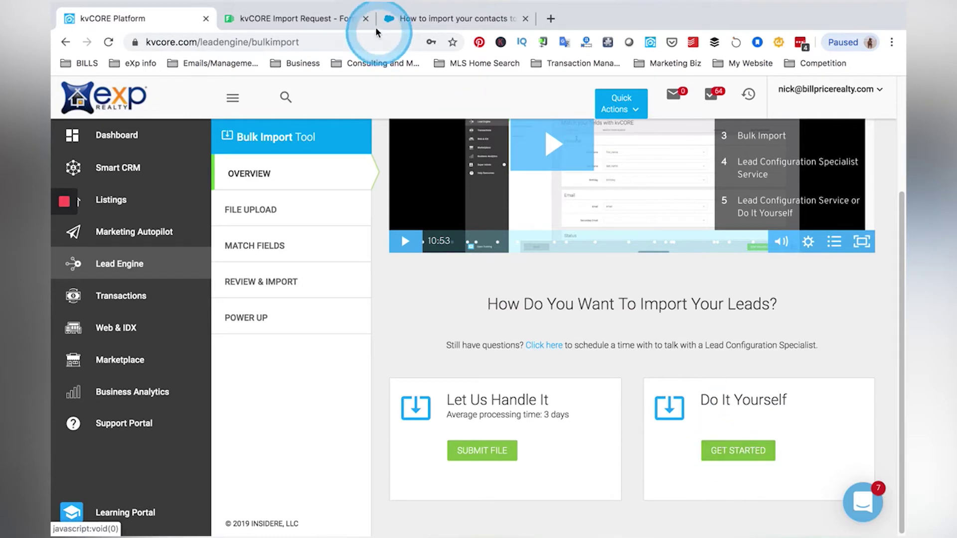
# Examine the support article's list of supported import fields and its note on the email_optin and text_on columns.
pyautogui.click(404, 20)
pyautogui.scroll(-20, 507, 345)
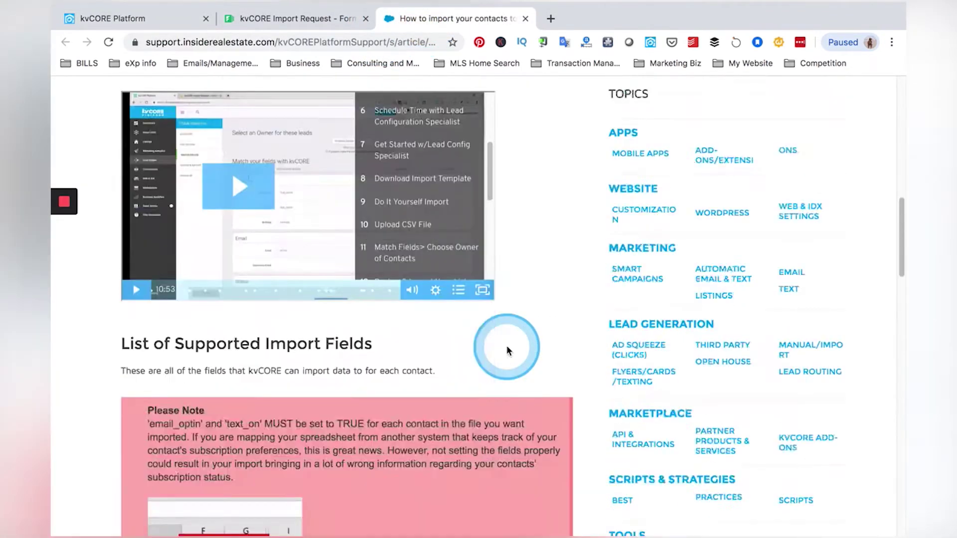
pyautogui.scroll(-3, 504, 345)
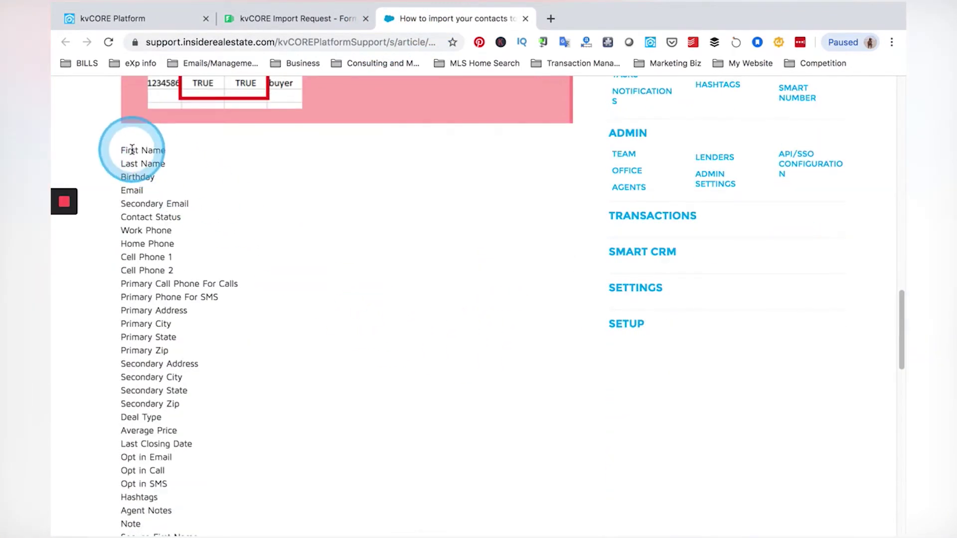
pyautogui.moveTo(121, 150); pyautogui.dragTo(166, 150)
pyautogui.scroll(5, 213, 169)
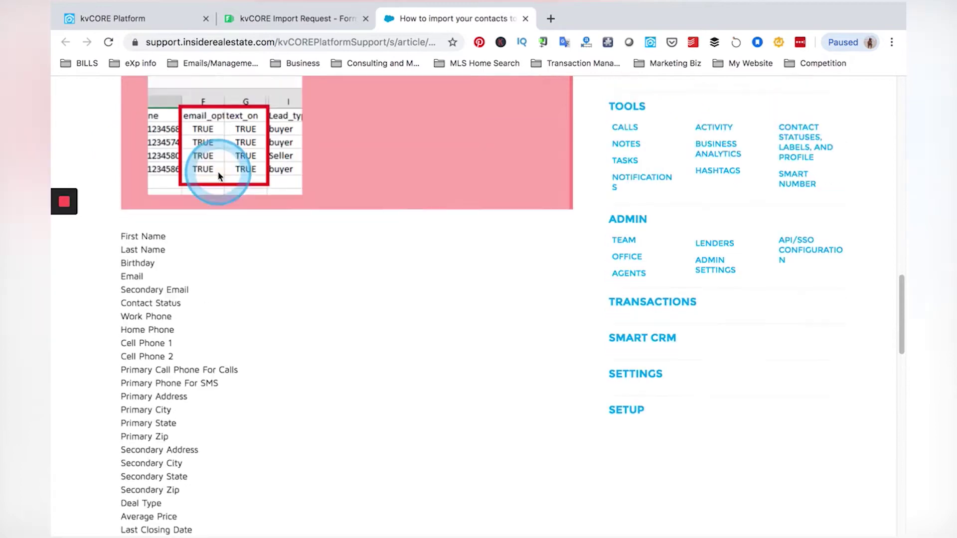
pyautogui.scroll(-2, 222, 263)
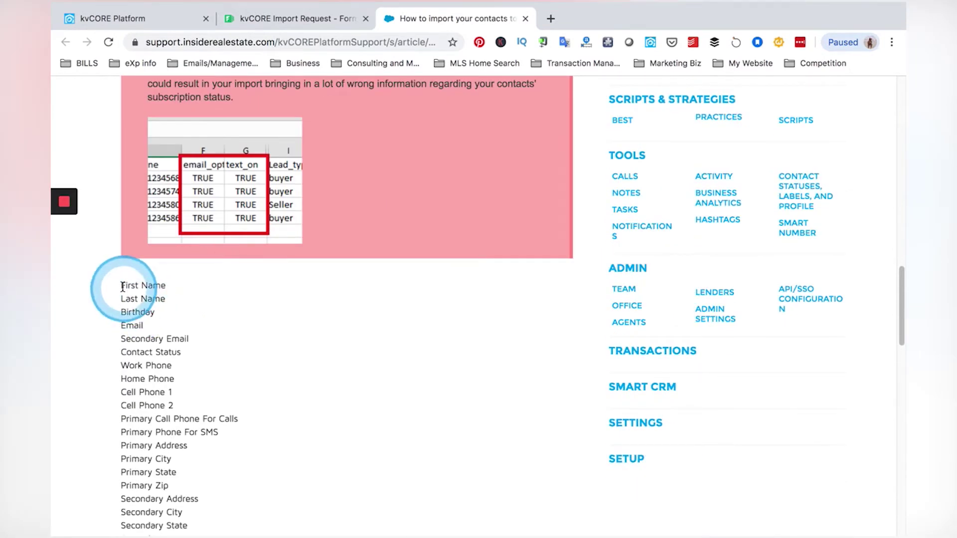
pyautogui.moveTo(158, 307); pyautogui.dragTo(150, 352)
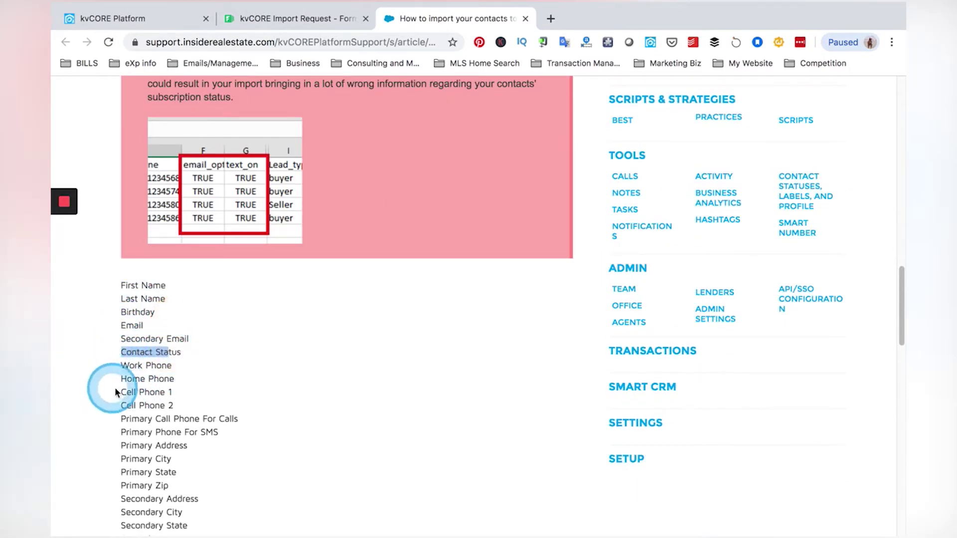
pyautogui.moveTo(121, 418); pyautogui.dragTo(180, 418)
pyautogui.scroll(-1, 225, 357)
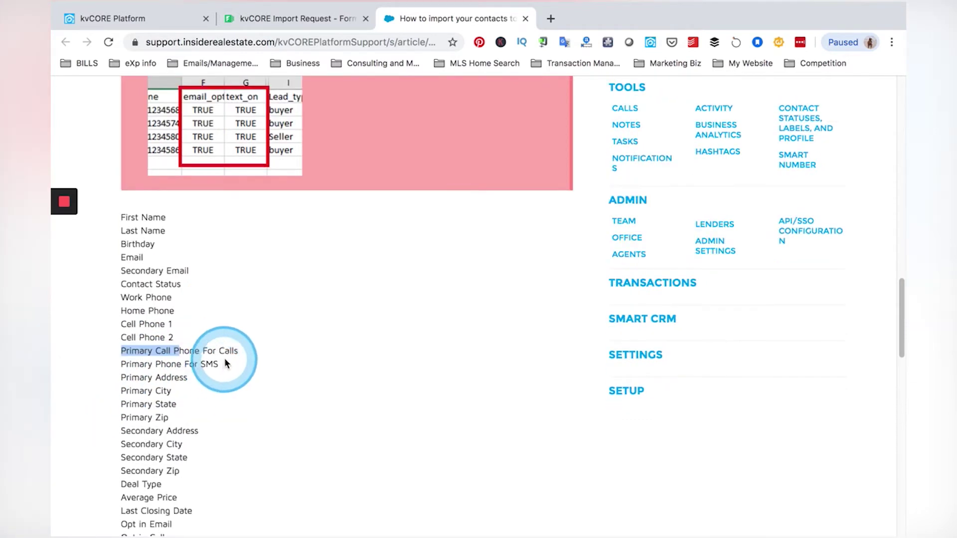
pyautogui.scroll(9, 224, 357)
pyautogui.scroll(-10, 216, 342)
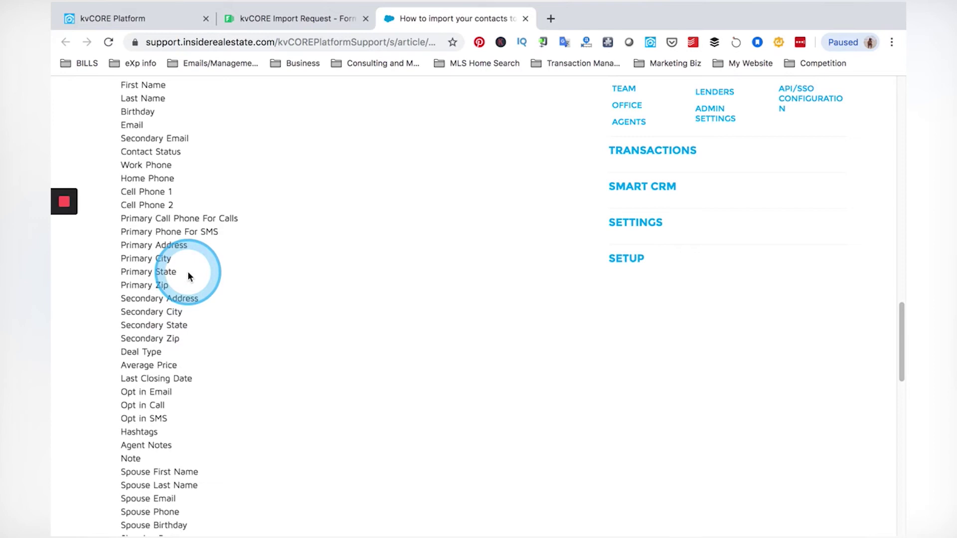
pyautogui.click(245, 281)
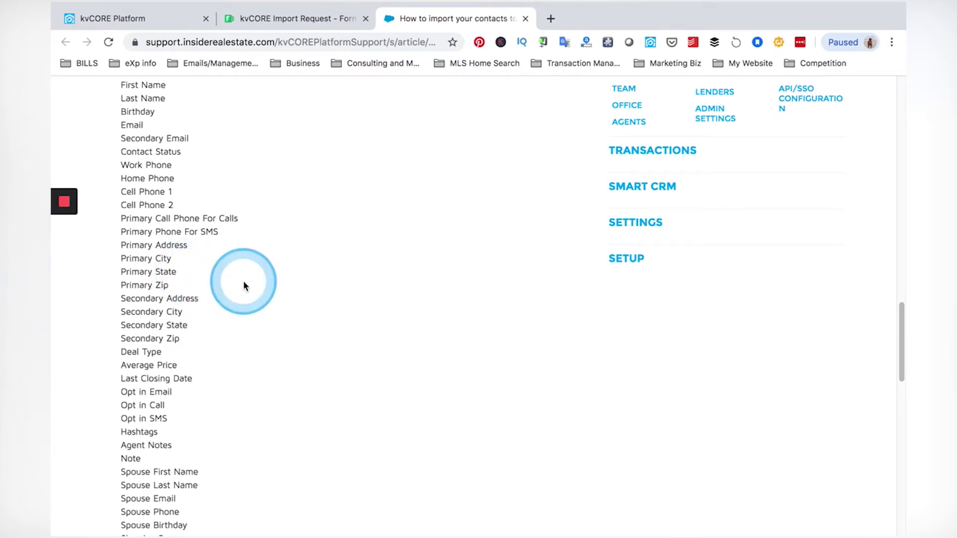
# Return to the Bulk Import page, open the Let Us Handle It file submission form, and close the duplicate import request page.
pyautogui.click(112, 20)
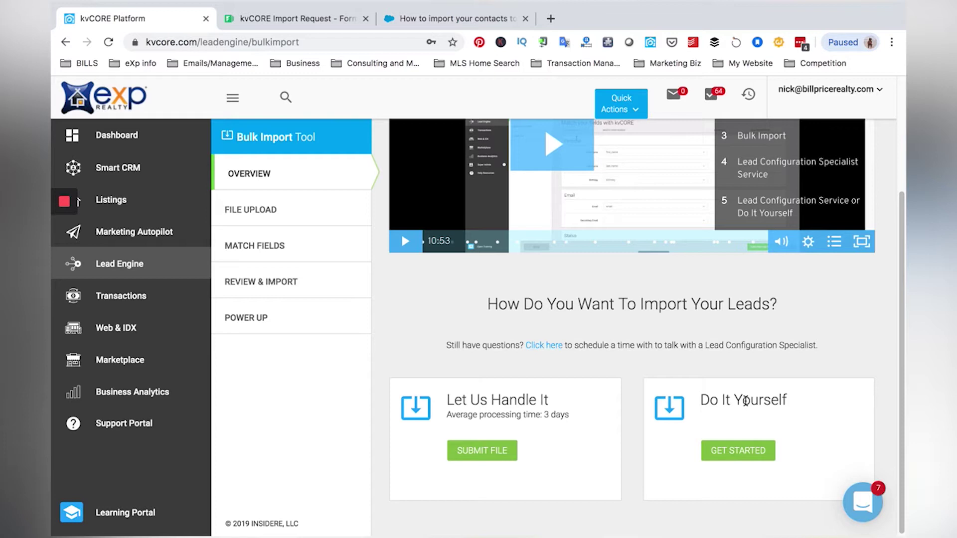
pyautogui.click(745, 401)
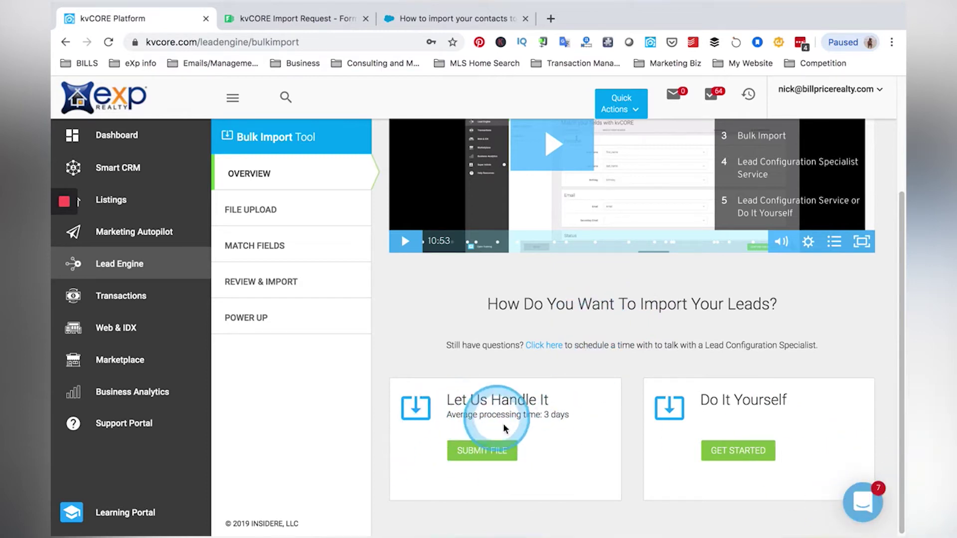
pyautogui.click(482, 454)
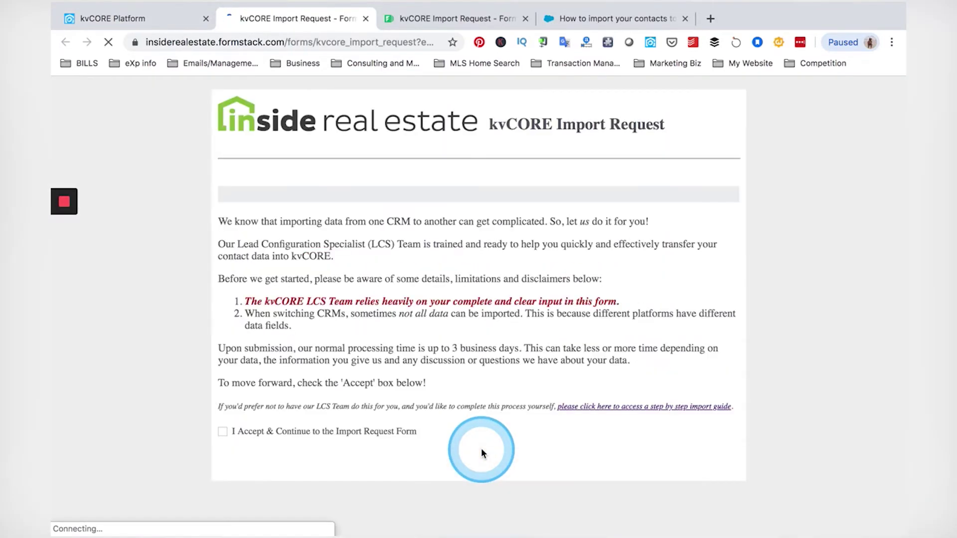
pyautogui.click(525, 18)
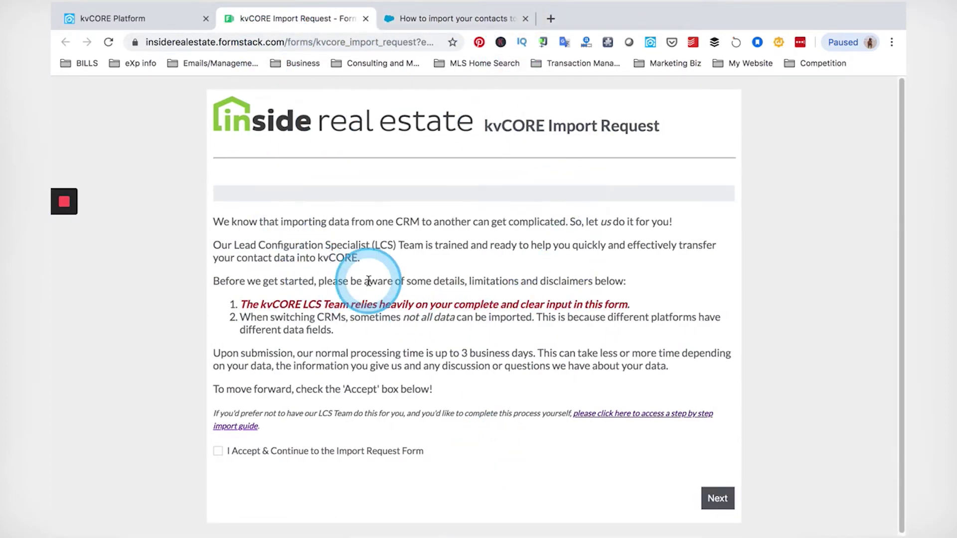
# Accept the import request terms and continue to the request form.
pyautogui.click(218, 452)
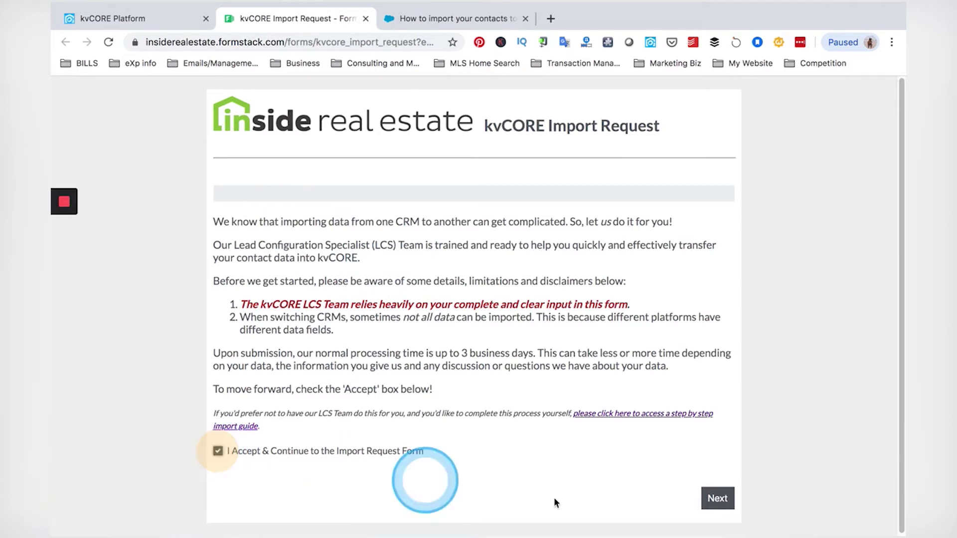
pyautogui.click(717, 498)
# Set the requester's role to an Agent and assign the leads to Me under Your Information.
pyautogui.scroll(-3, 439, 288)
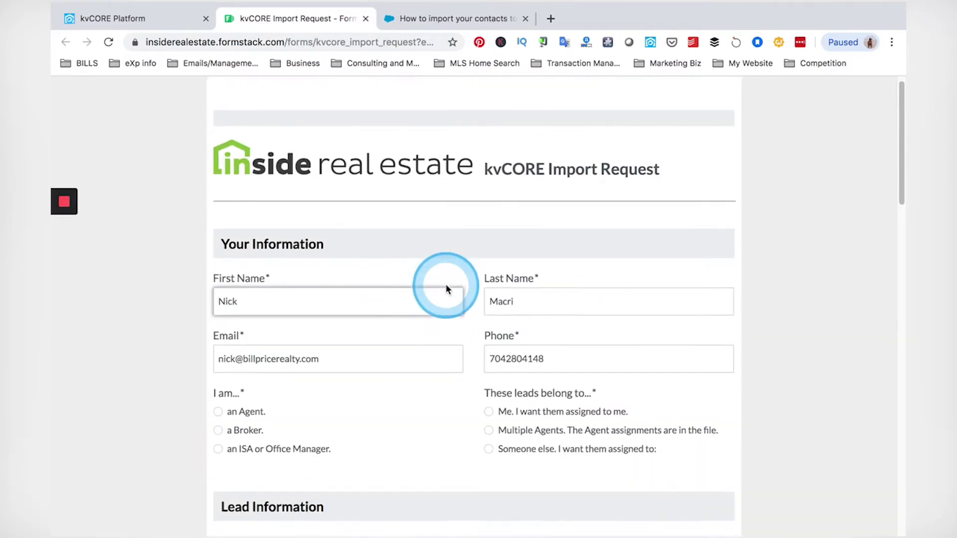
pyautogui.scroll(-1, 262, 299)
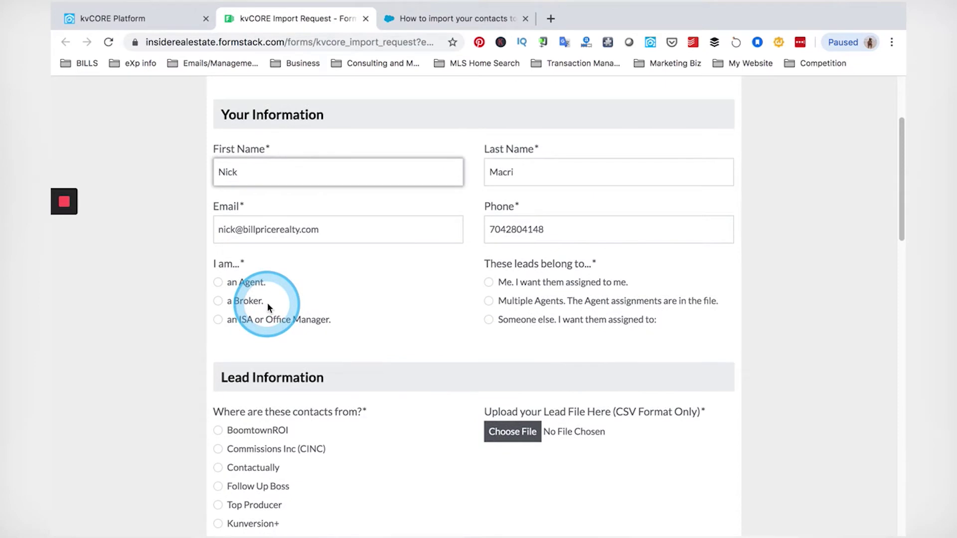
pyautogui.click(246, 290)
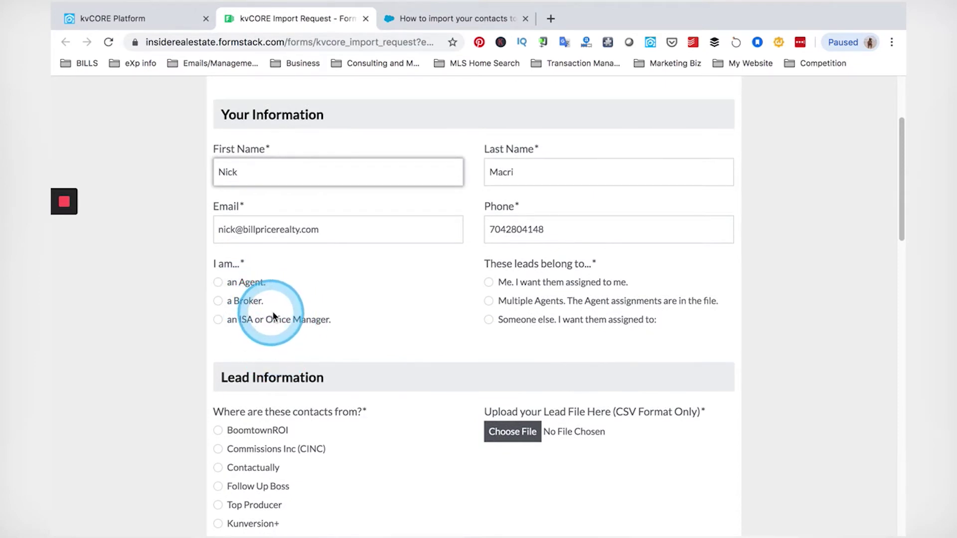
pyautogui.click(218, 283)
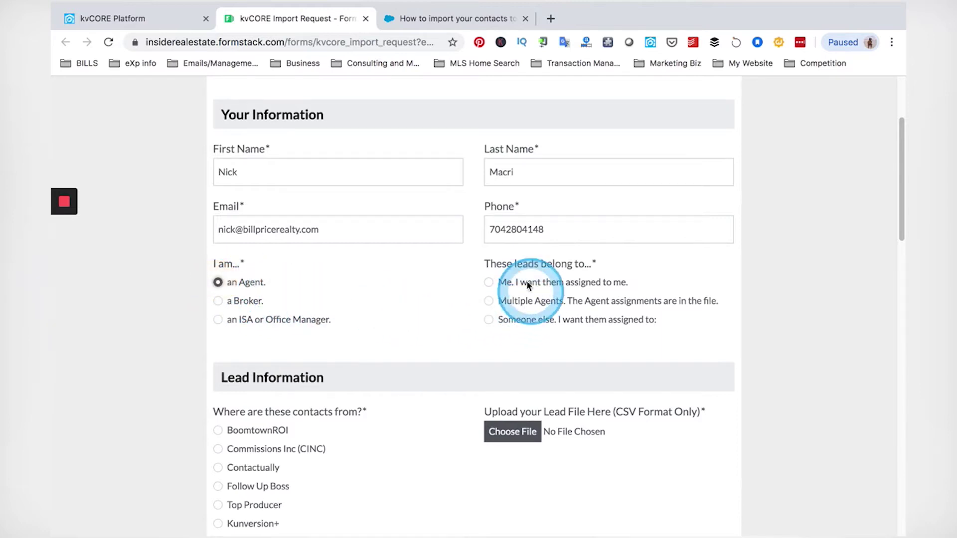
pyautogui.click(480, 283)
# Try the Multiple Agents option for lead ownership and switch the choice back to Me.
pyautogui.scroll(-2, 431, 304)
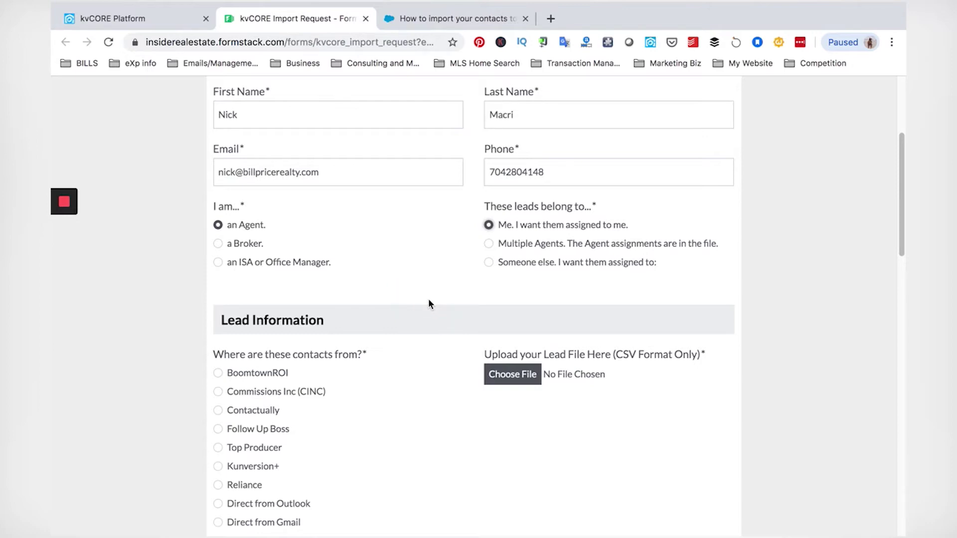
pyautogui.click(491, 244)
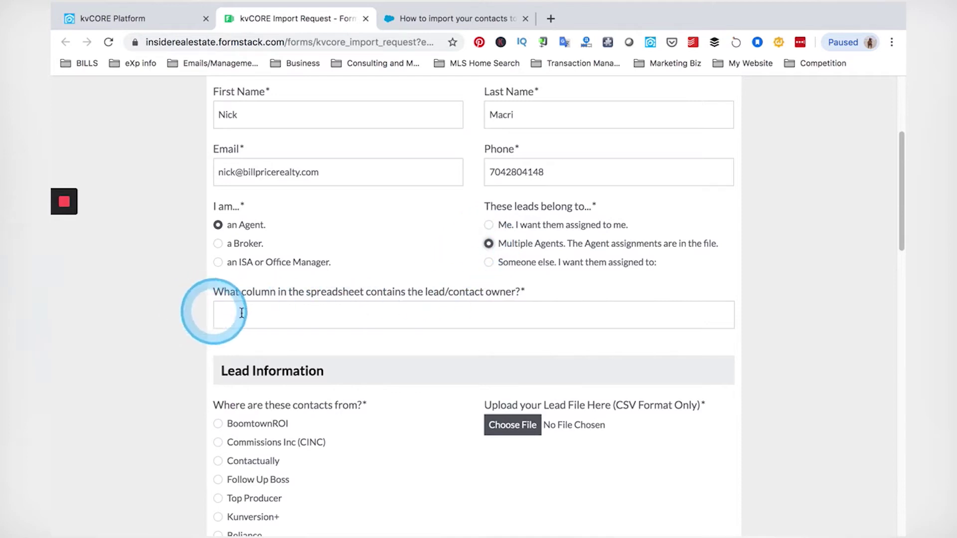
pyautogui.click(395, 308)
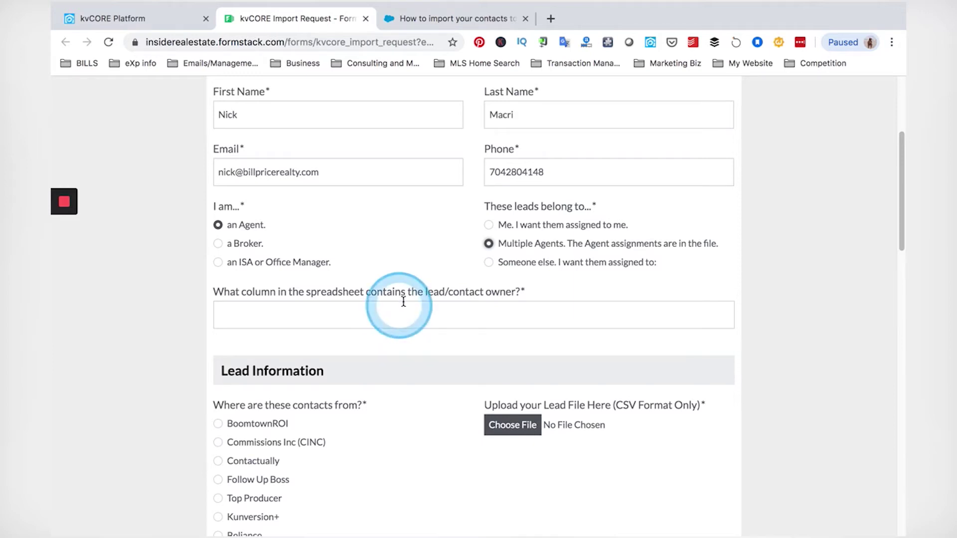
pyautogui.scroll(-1, 449, 259)
pyautogui.click(488, 214)
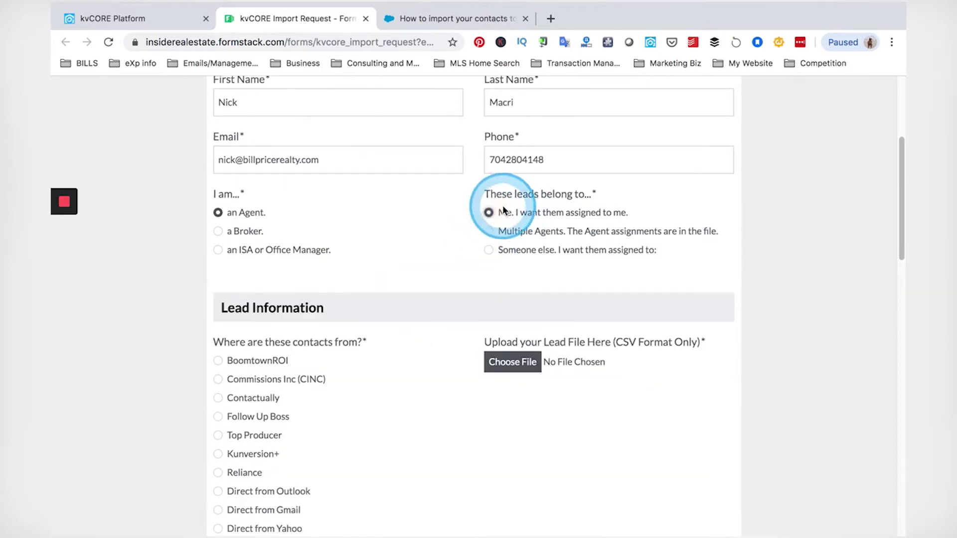
# Set the source of the contacts to BoomtownROI in the Lead Information section.
pyautogui.scroll(-2, 336, 291)
pyautogui.scroll(-3, 344, 301)
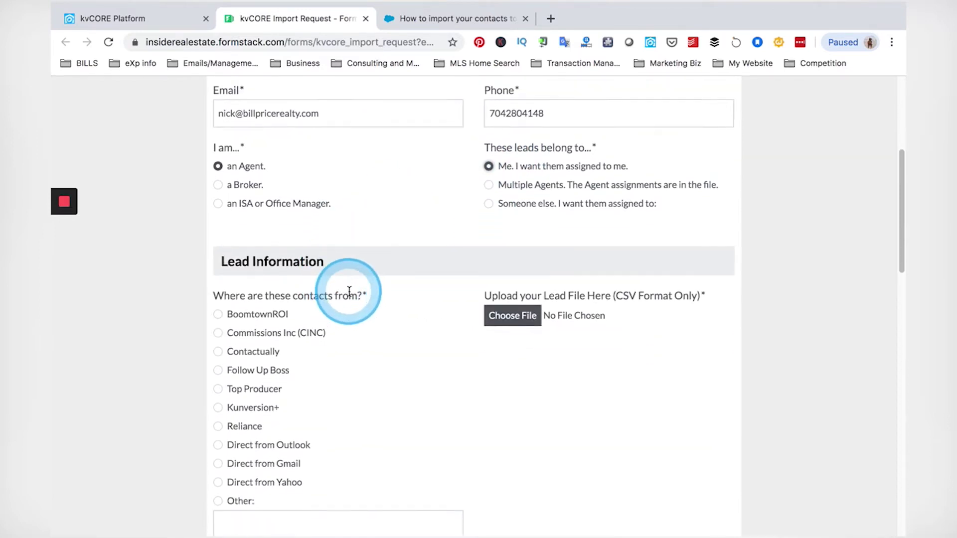
pyautogui.scroll(-5, 236, 258)
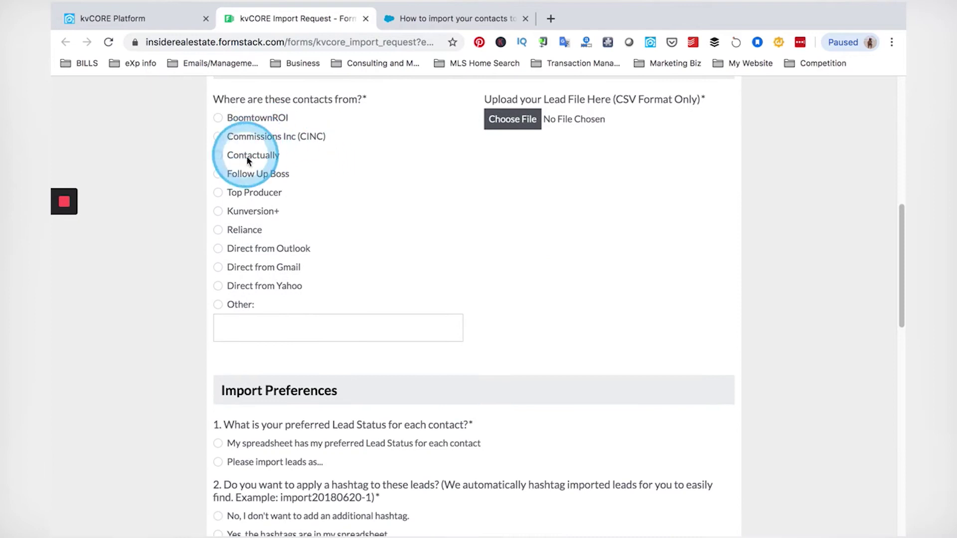
pyautogui.scroll(-1, 252, 135)
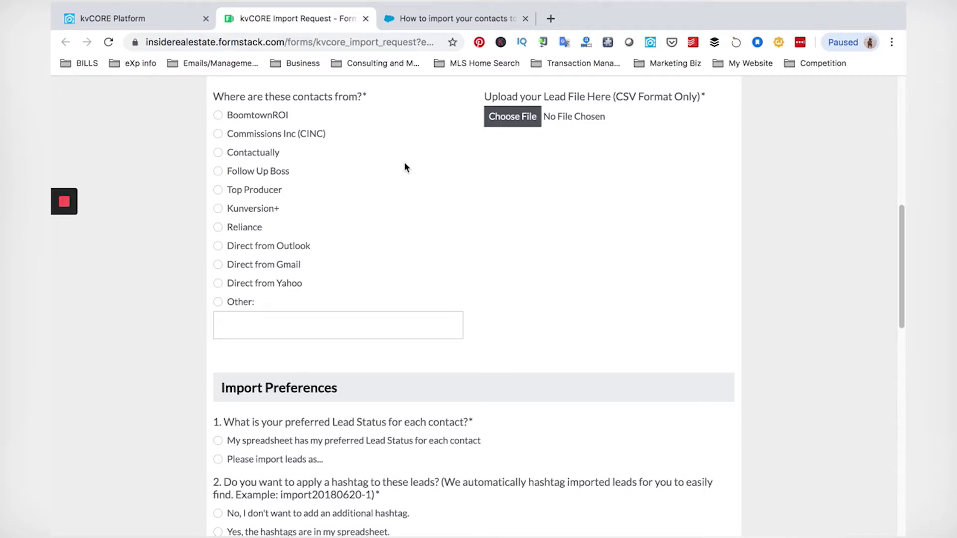
pyautogui.click(218, 115)
pyautogui.click(220, 113)
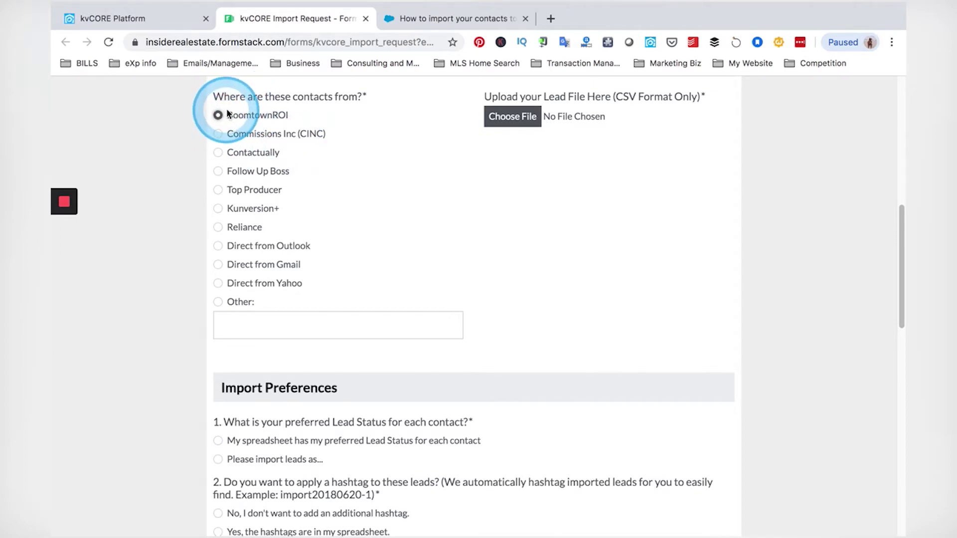
# Upload kvcore_import_example.csv as the lead file in the Lead Information section.
pyautogui.click(513, 118)
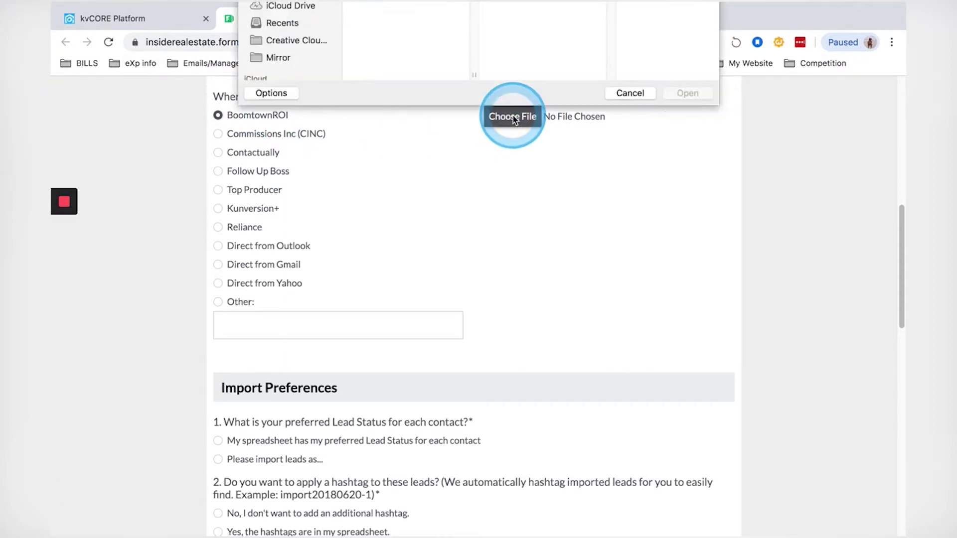
pyautogui.click(390, 177)
pyautogui.click(688, 400)
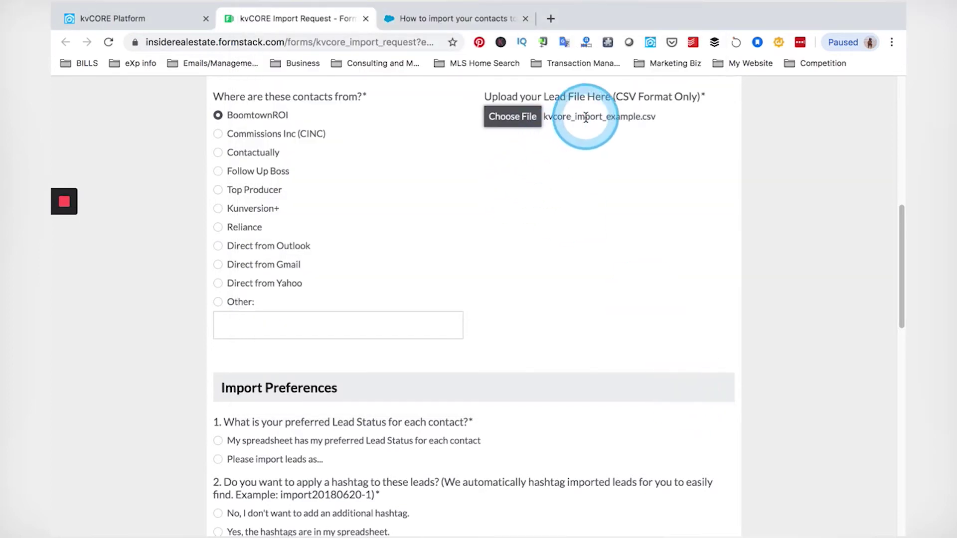
# Under Import Preferences, choose to import the leads with a chosen status and set that Lead Status to New Lead.
pyautogui.scroll(-5, 459, 236)
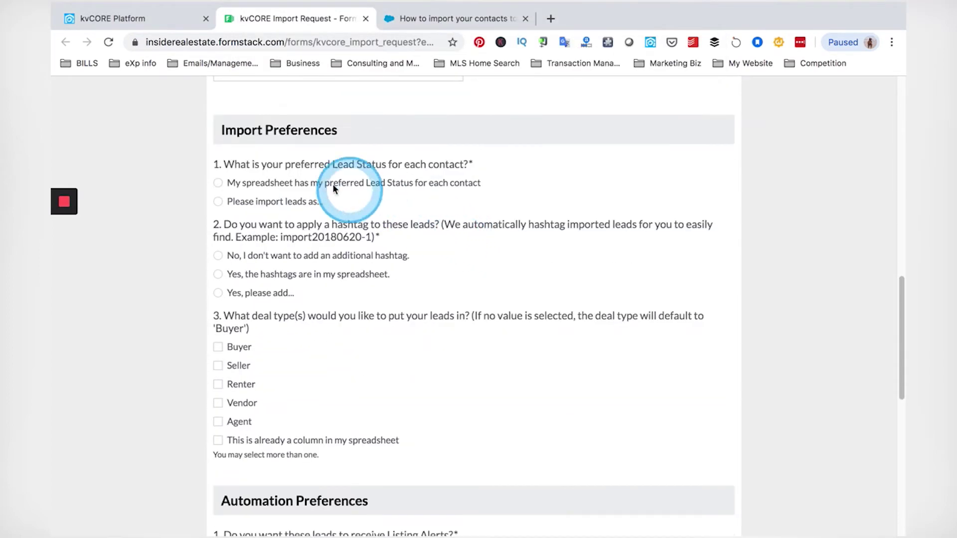
pyautogui.scroll(-1, 274, 177)
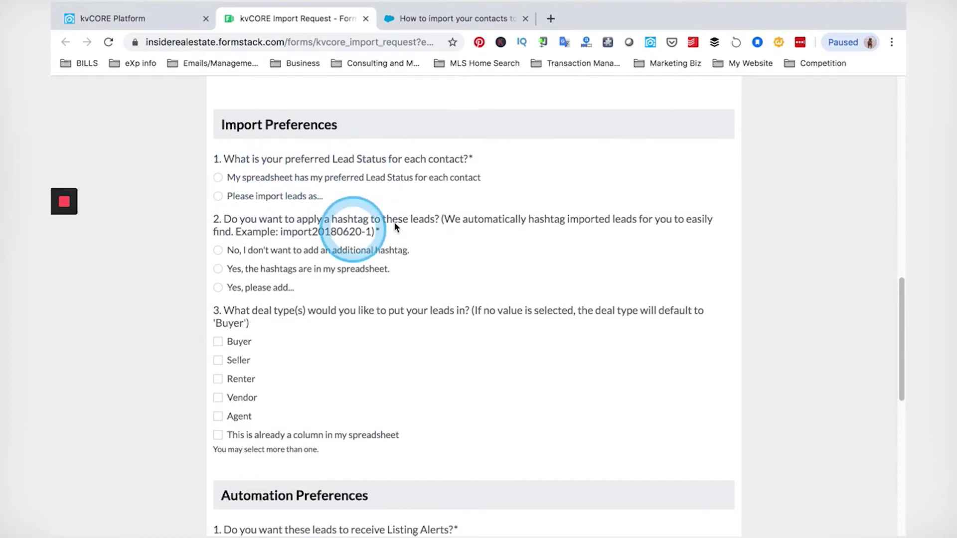
pyautogui.scroll(-1, 291, 186)
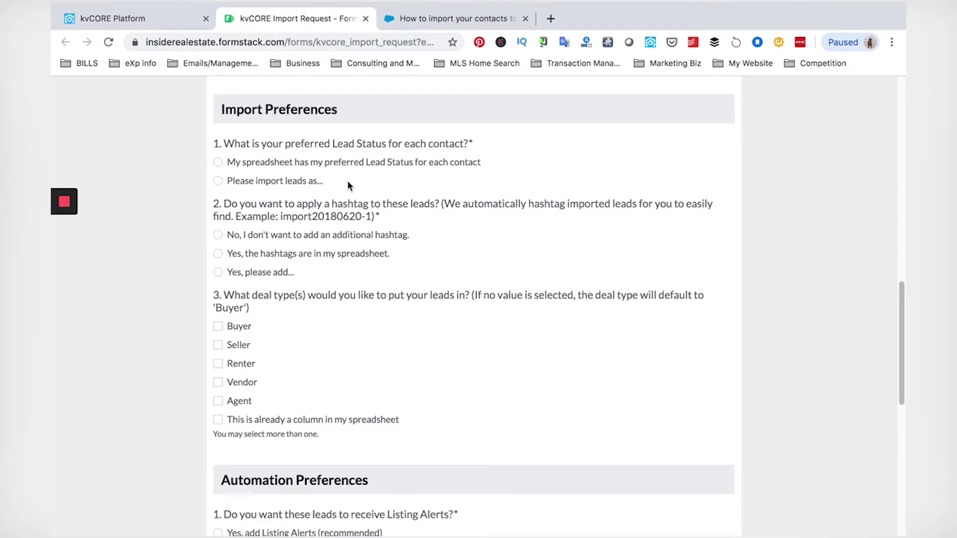
pyautogui.click(218, 162)
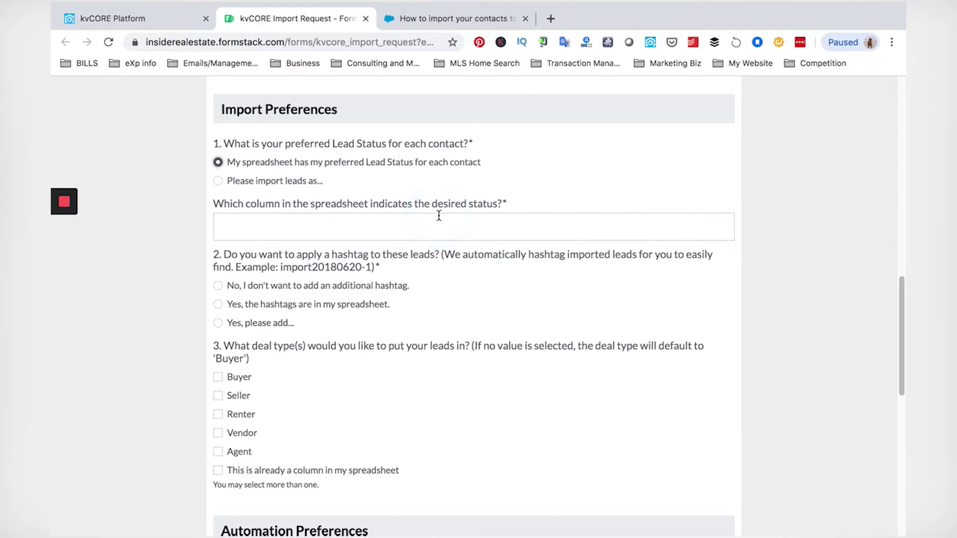
pyautogui.click(218, 181)
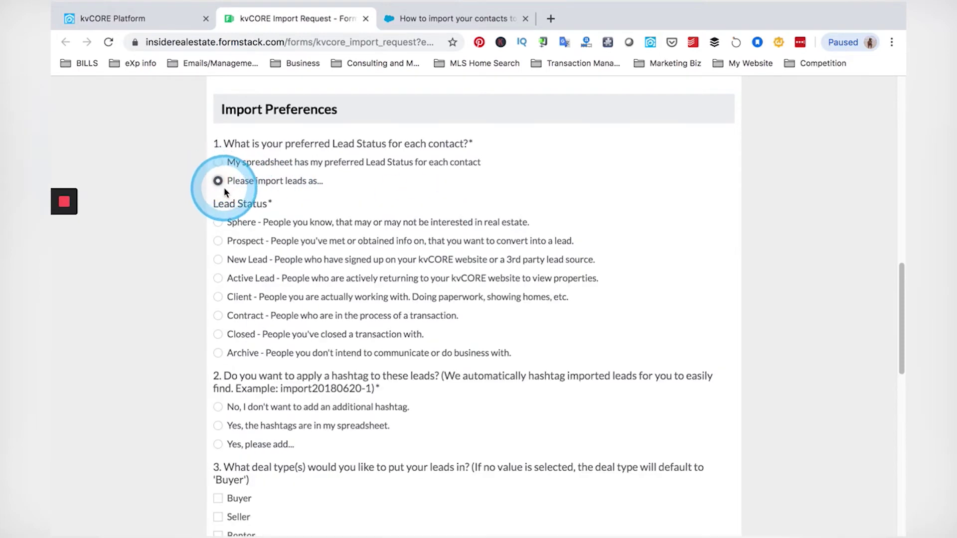
pyautogui.scroll(-1, 247, 282)
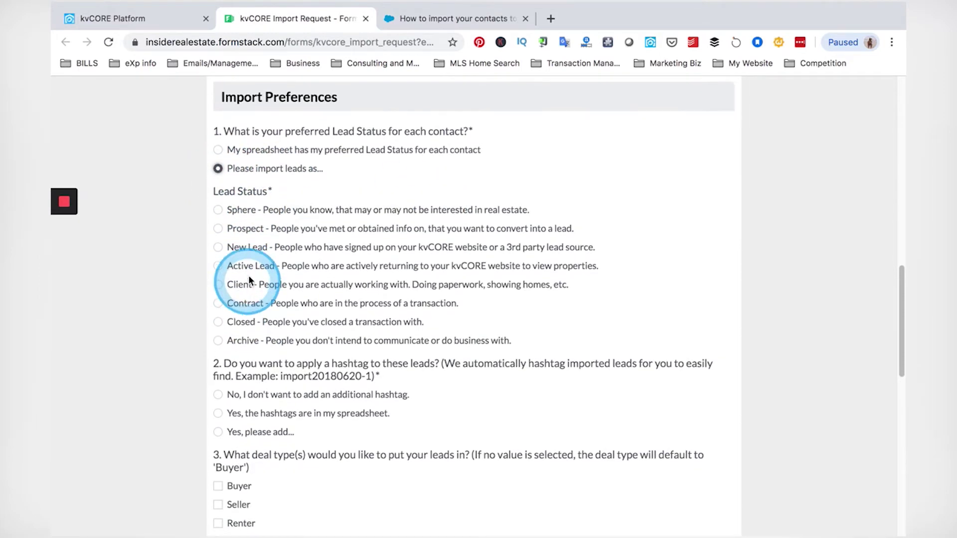
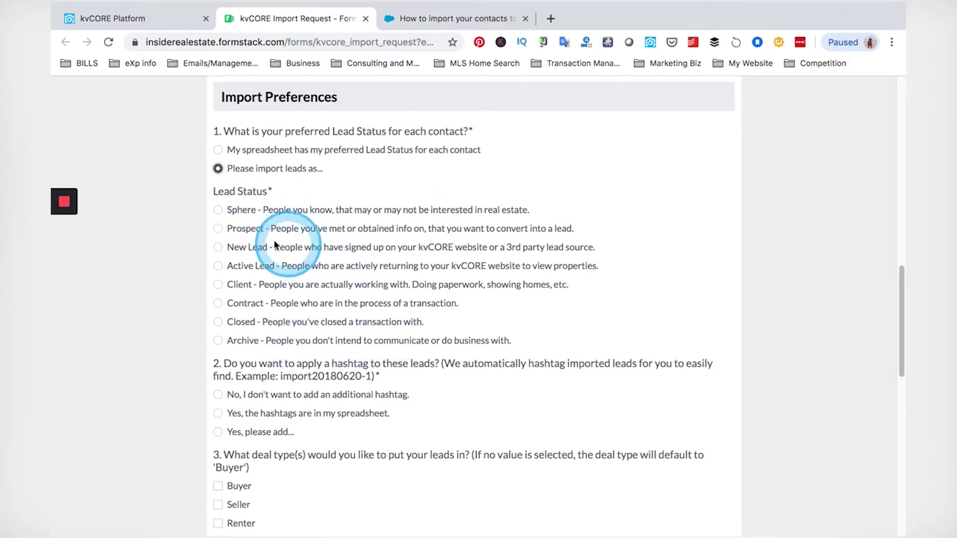
pyautogui.click(252, 229)
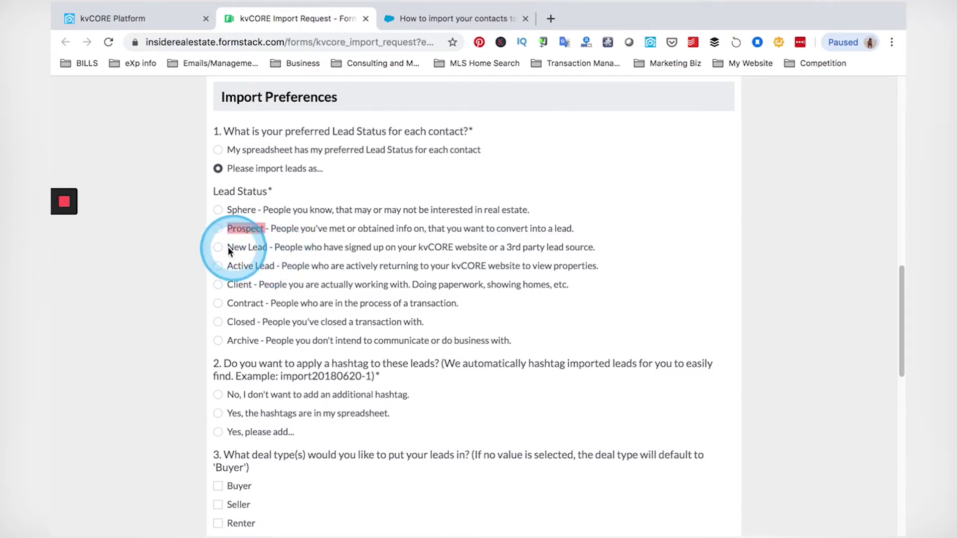
pyautogui.click(275, 251)
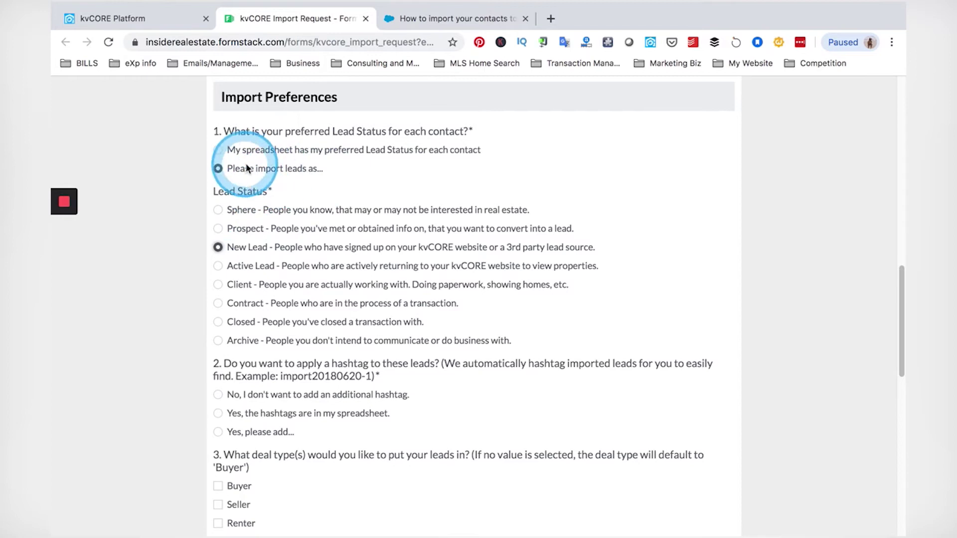
# Switch the lead status choice to the spreadsheet option and examine the columns of the kvcore_import_example workbook in Excel.
pyautogui.click(218, 149)
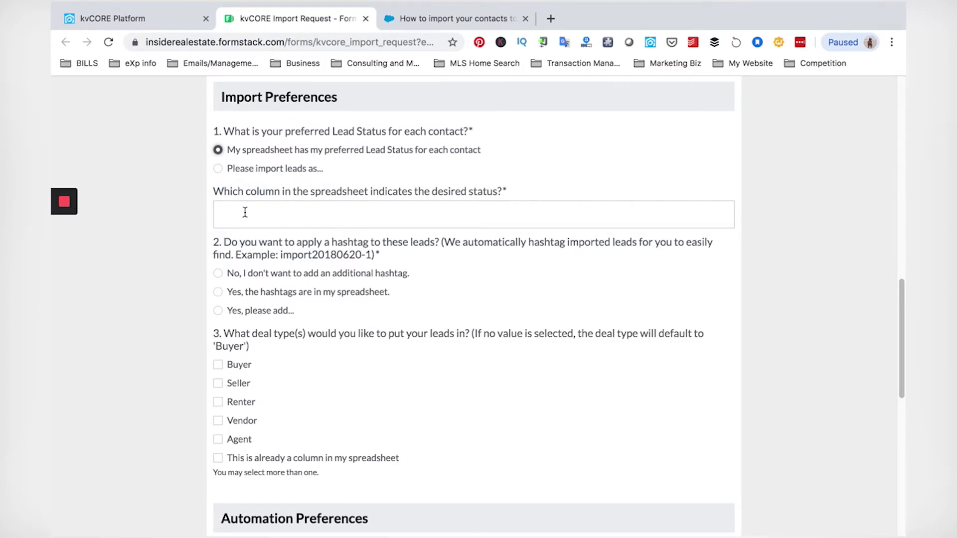
pyautogui.hotkey('ctrl', 'Left')
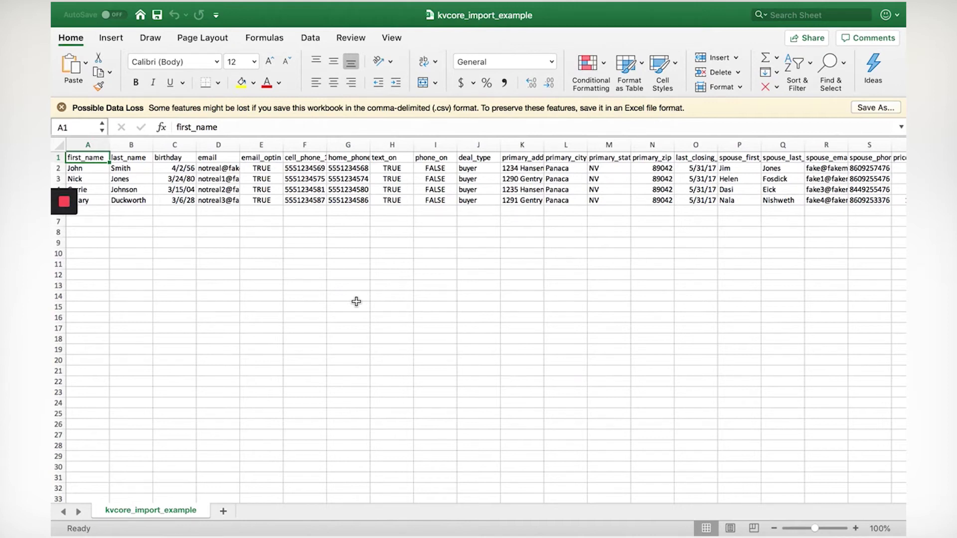
pyautogui.hscroll(10, 529, 288)
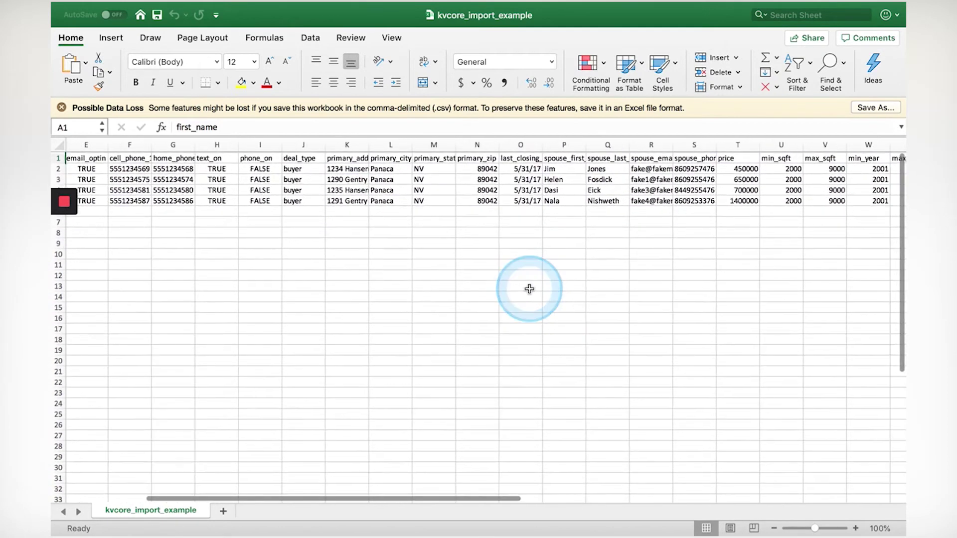
pyautogui.hscroll(5, 530, 289)
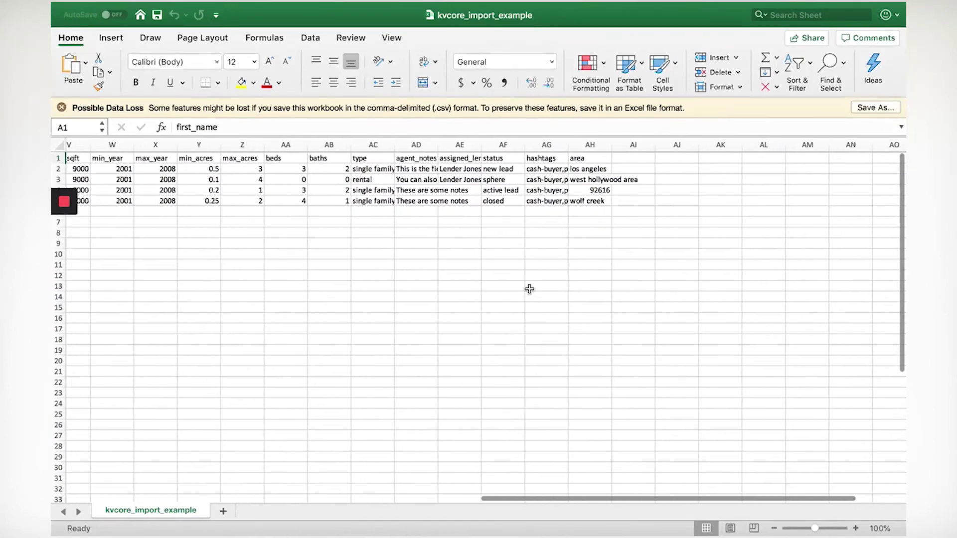
pyautogui.hscroll(-10, 530, 288)
pyautogui.hscroll(15, 529, 289)
pyautogui.click(641, 177)
pyautogui.hscroll(-15, 341, 209)
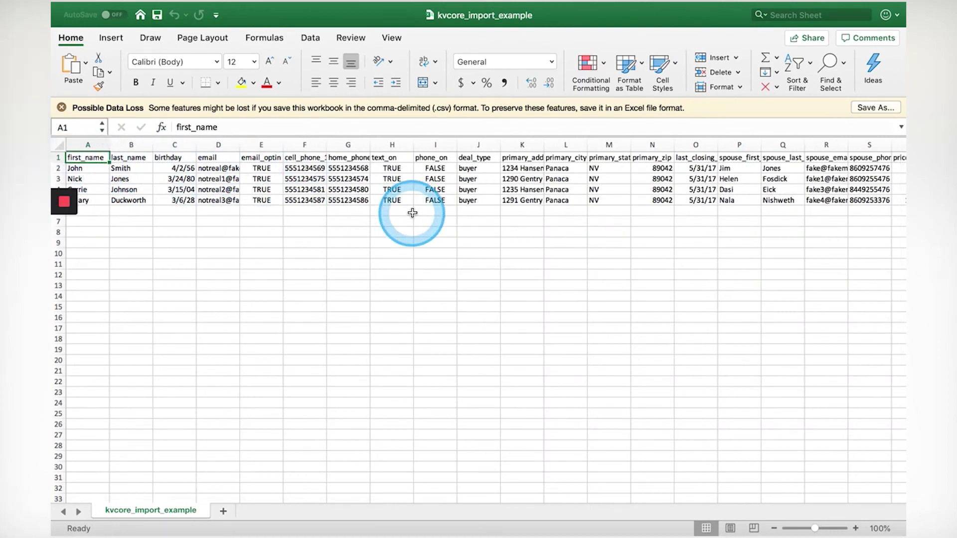
# Widen the status column (AF) in the kvcore_import_example sheet.
pyautogui.hscroll(4, 412, 213)
pyautogui.hscroll(7, 412, 213)
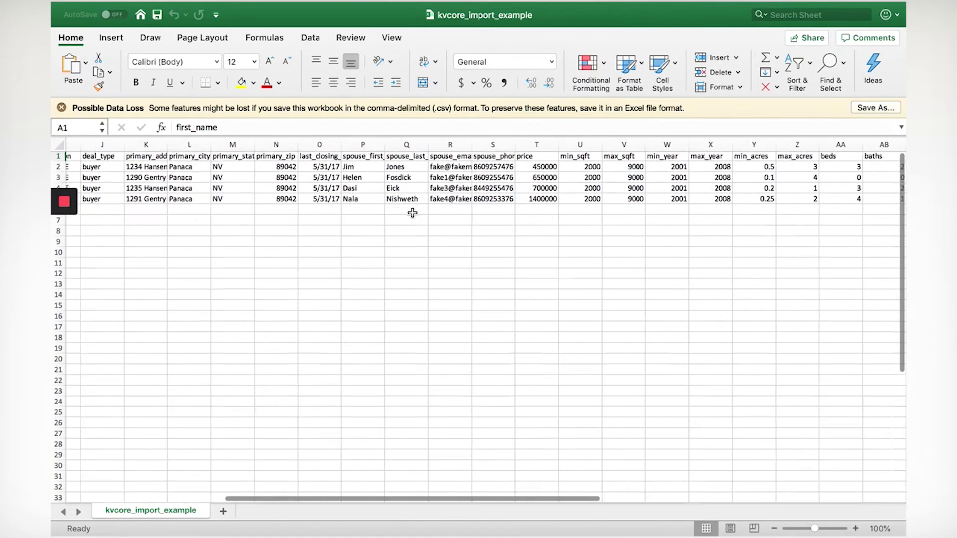
pyautogui.hscroll(3, 412, 213)
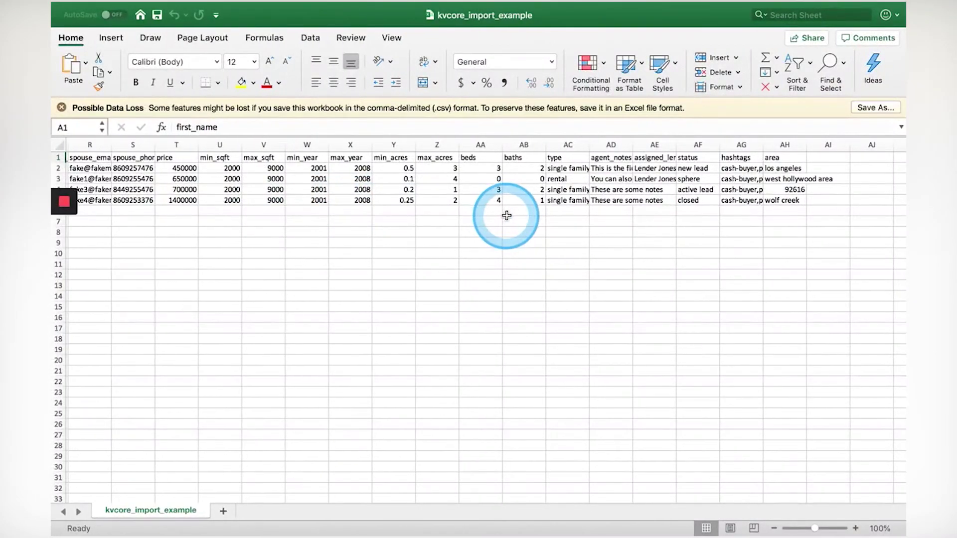
pyautogui.moveTo(717, 143); pyautogui.dragTo(786, 144)
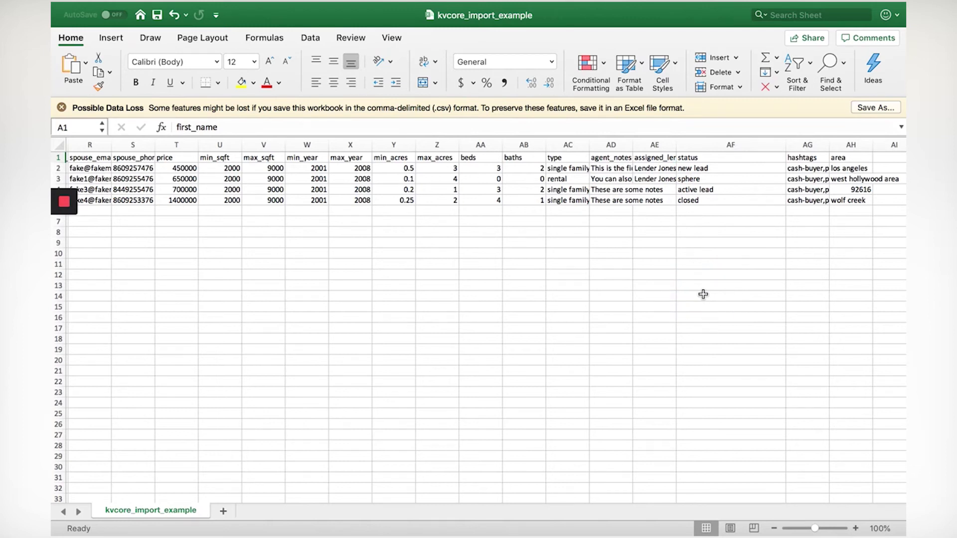
# Add three blank sheets to the workbook and return to the kvcore_import_example sheet.
pyautogui.click(223, 511)
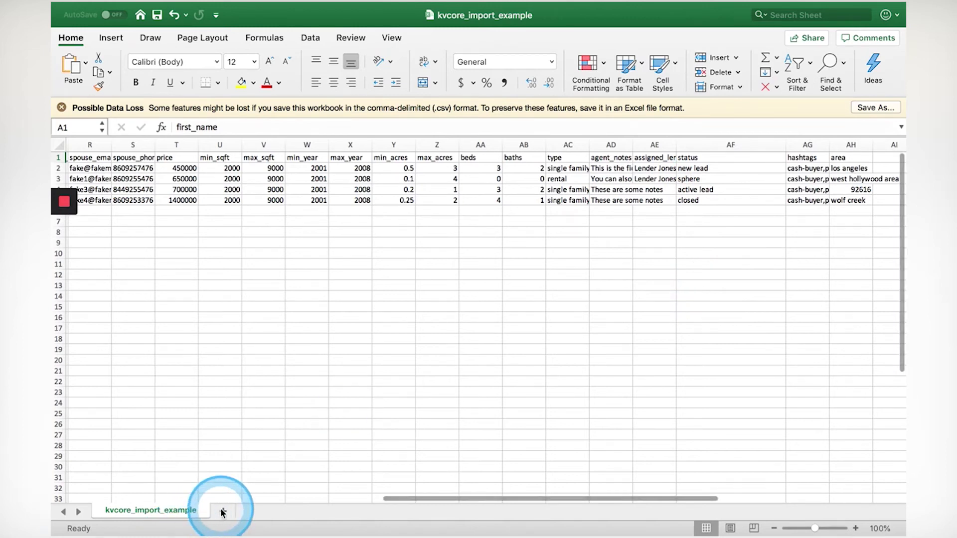
pyautogui.click(175, 510)
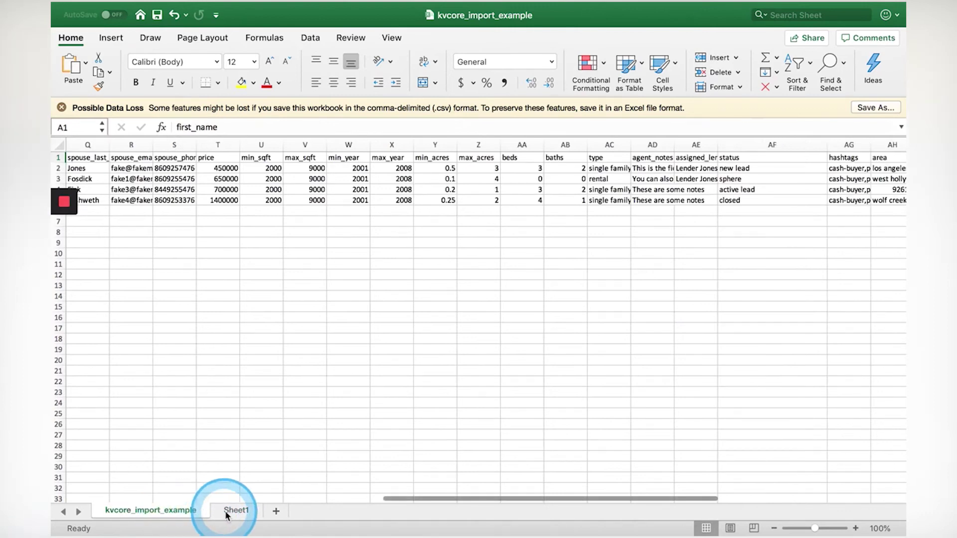
pyautogui.click(234, 511)
pyautogui.click(273, 511)
pyautogui.click(315, 512)
pyautogui.click(172, 508)
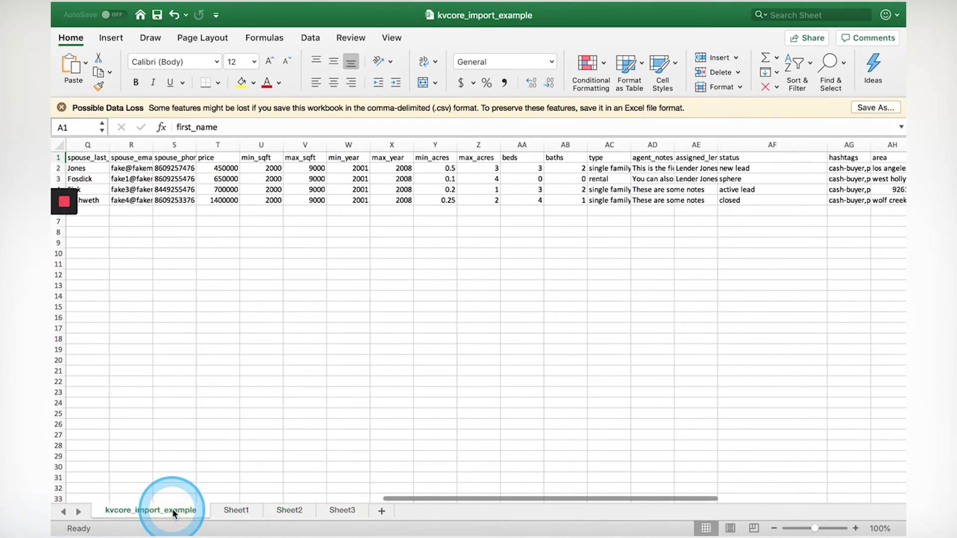
# View each of the three blank sheets and go back to the kvcore_import_example sheet.
pyautogui.click(231, 511)
pyautogui.click(273, 514)
pyautogui.click(339, 511)
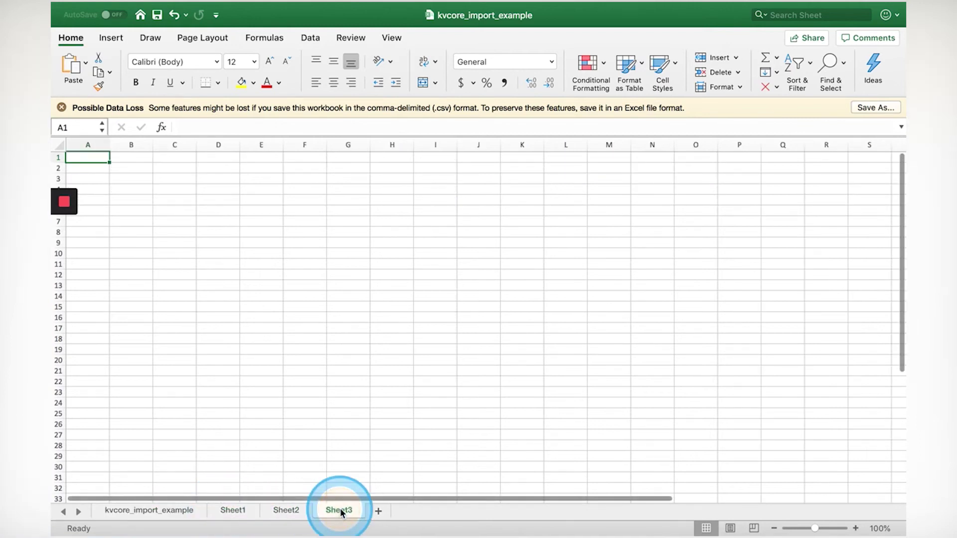
pyautogui.click(168, 510)
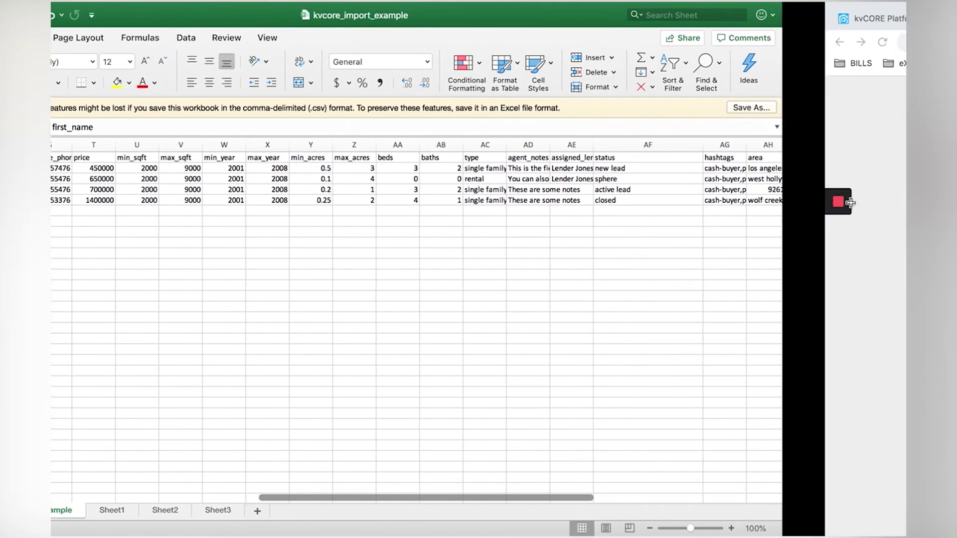
# Recheck the workbook's status column, return to the import request form in the browser and switch the lead status choice to "Please import leads as...".
pyautogui.hotkey('ctrl', 'Left')
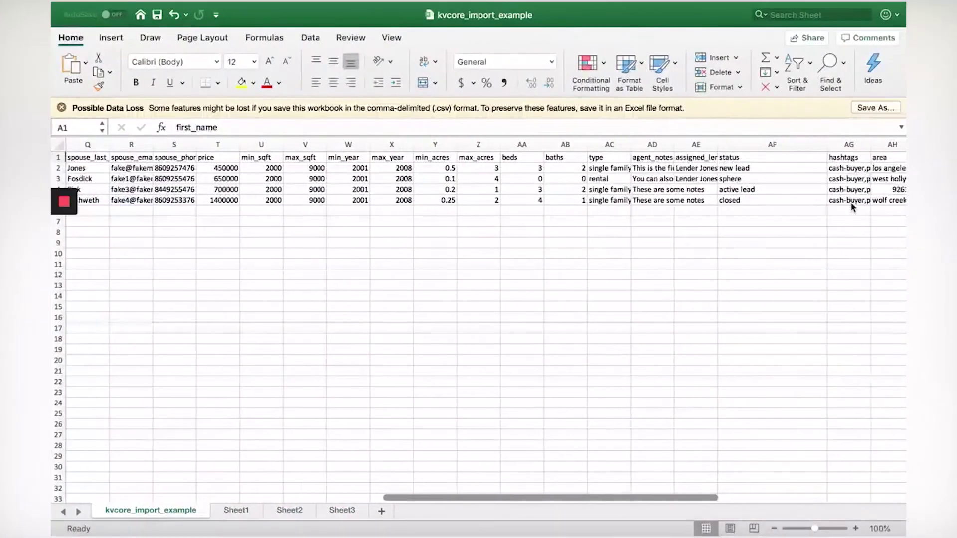
pyautogui.hscroll(5, 851, 202)
pyautogui.hscroll(-5, 851, 202)
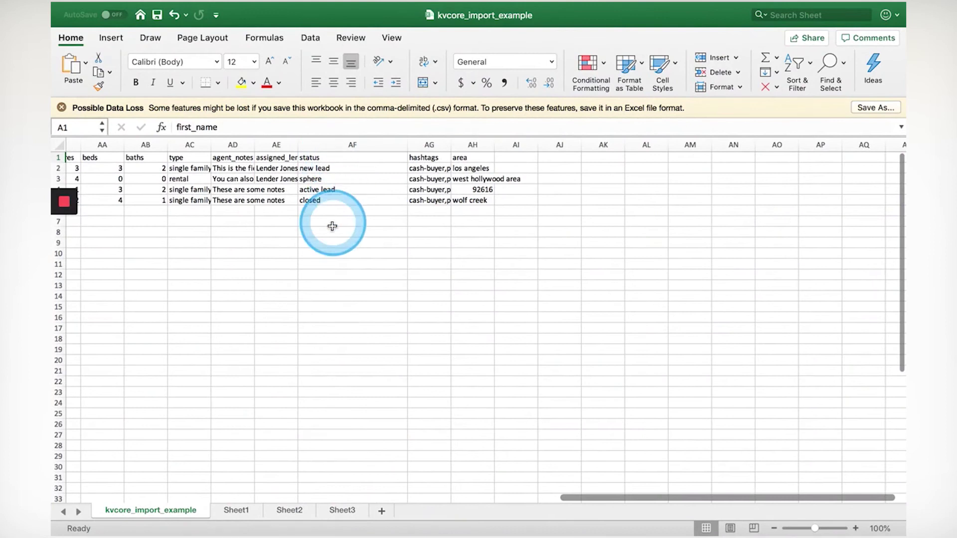
pyautogui.hotkey('ctrl', 'Right')
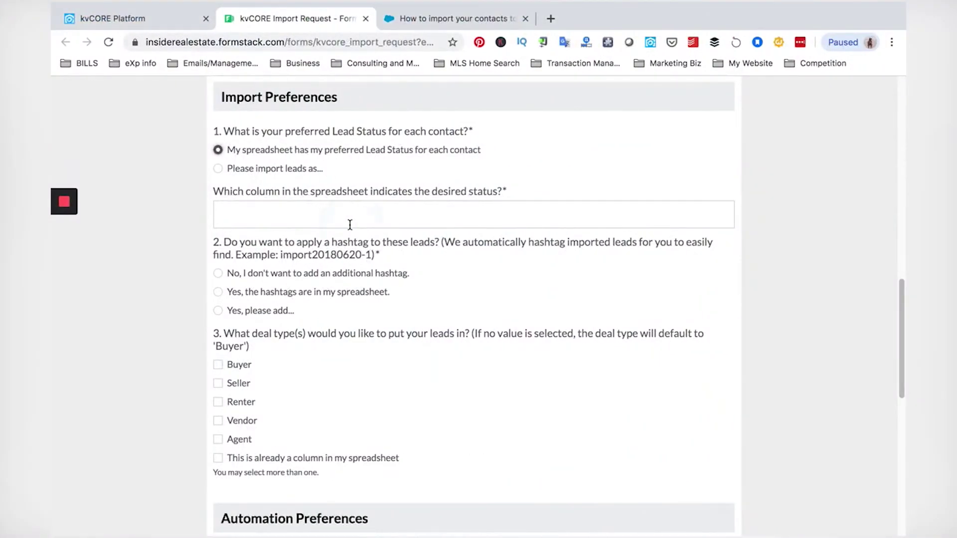
pyautogui.click(277, 169)
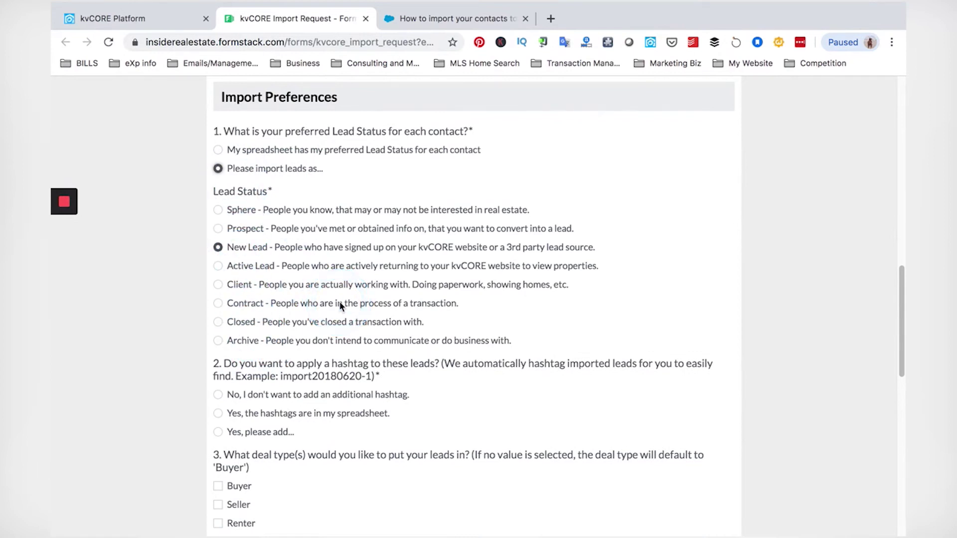
# Answer the hashtag question under Import Preferences with "No, I don't want to add an additional hashtag.".
pyautogui.scroll(8, 341, 305)
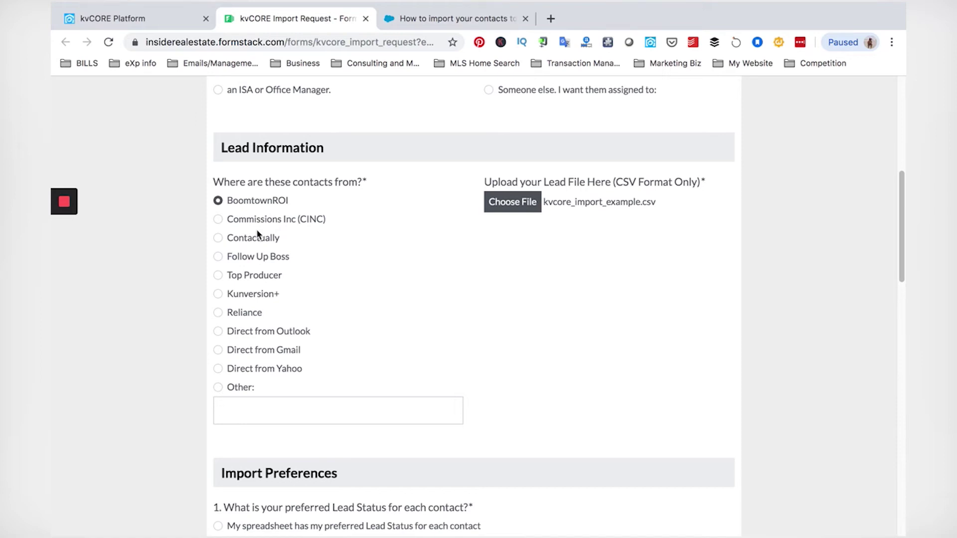
pyautogui.scroll(-8, 258, 233)
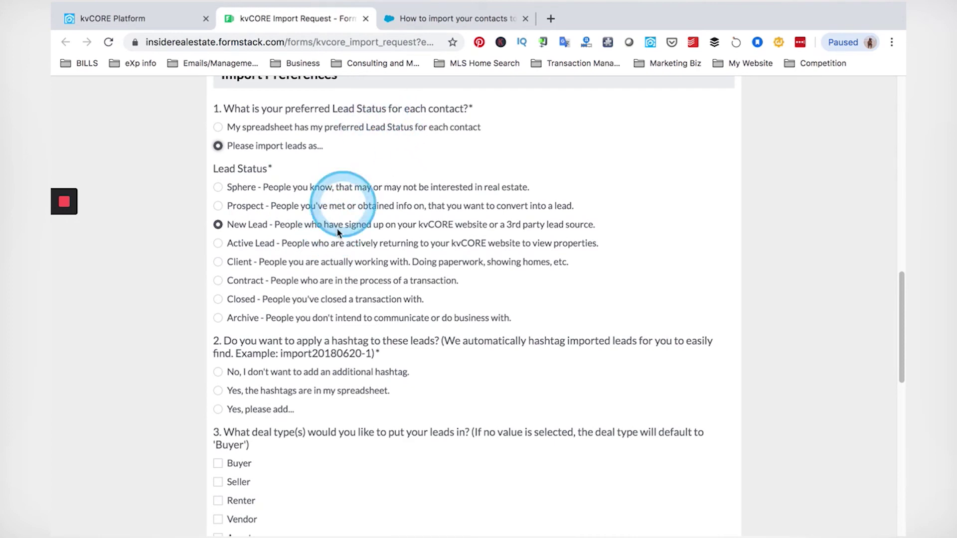
pyautogui.scroll(-1, 336, 231)
pyautogui.scroll(-3, 336, 231)
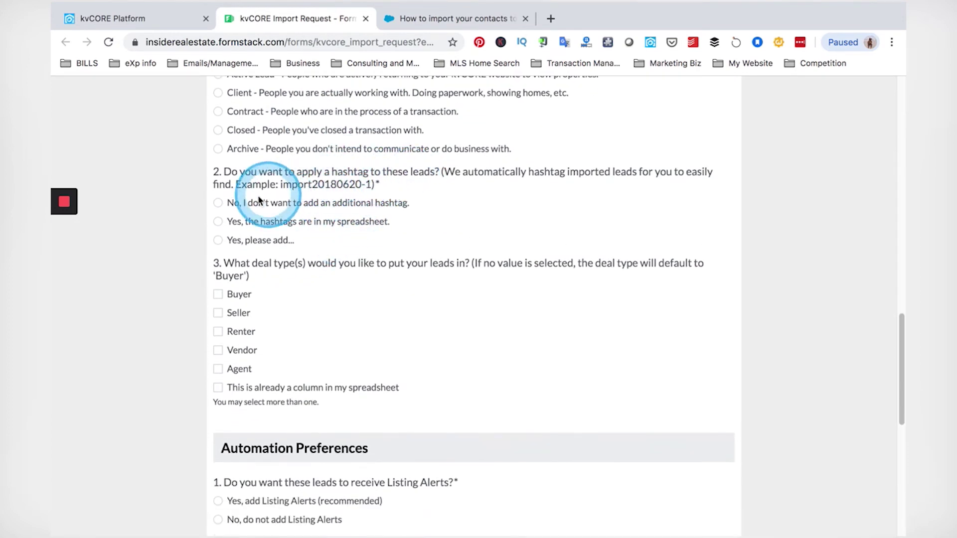
pyautogui.click(217, 204)
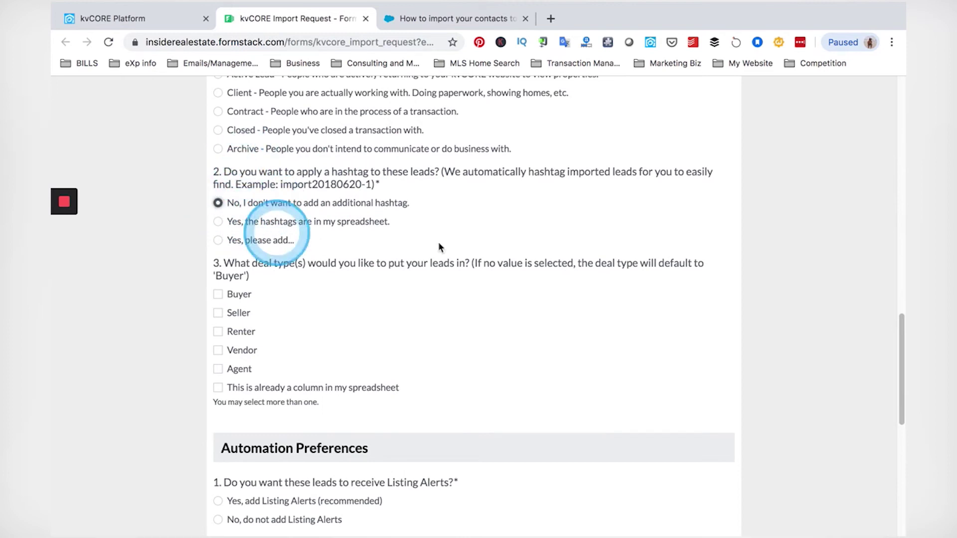
# Select Buyer as the deal type for the imported leads.
pyautogui.scroll(-2, 362, 222)
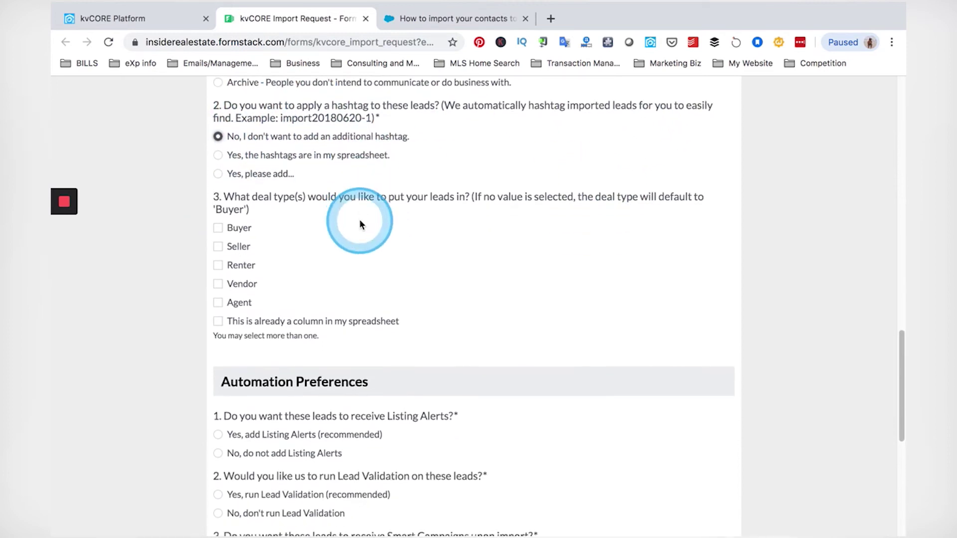
pyautogui.scroll(-1, 354, 213)
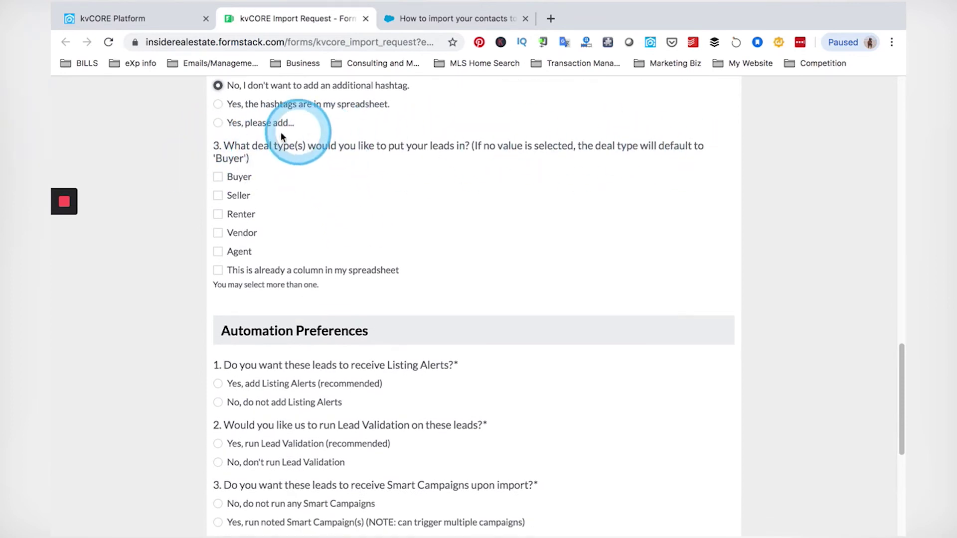
pyautogui.click(217, 178)
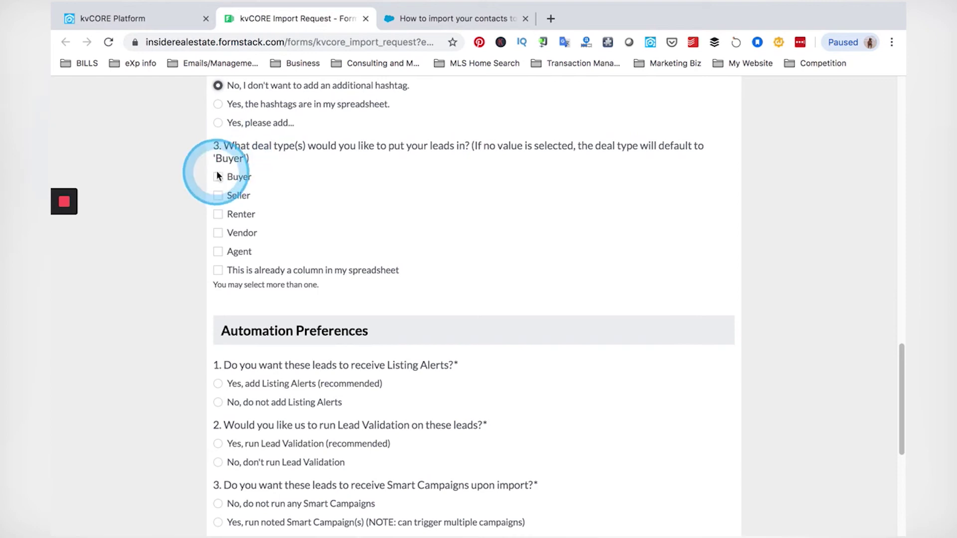
# Tick Seller as an additional deal type for the leads and clear it again.
pyautogui.click(217, 195)
pyautogui.click(218, 195)
# Look over the Automation Preferences questions, check the lead columns in the kvcore_import_example workbook in Excel, and return to the browser form.
pyautogui.scroll(-1, 299, 199)
pyautogui.scroll(-4, 303, 199)
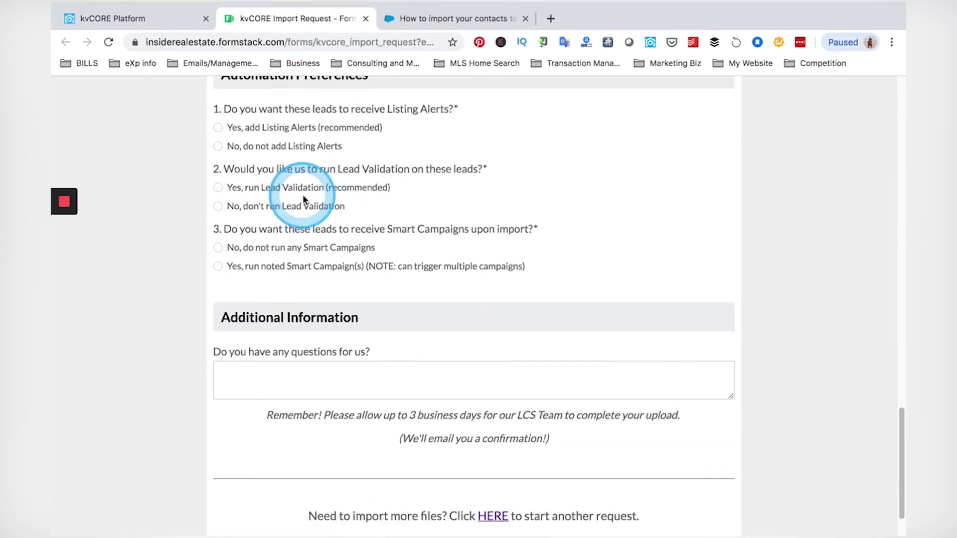
pyautogui.scroll(-1, 281, 120)
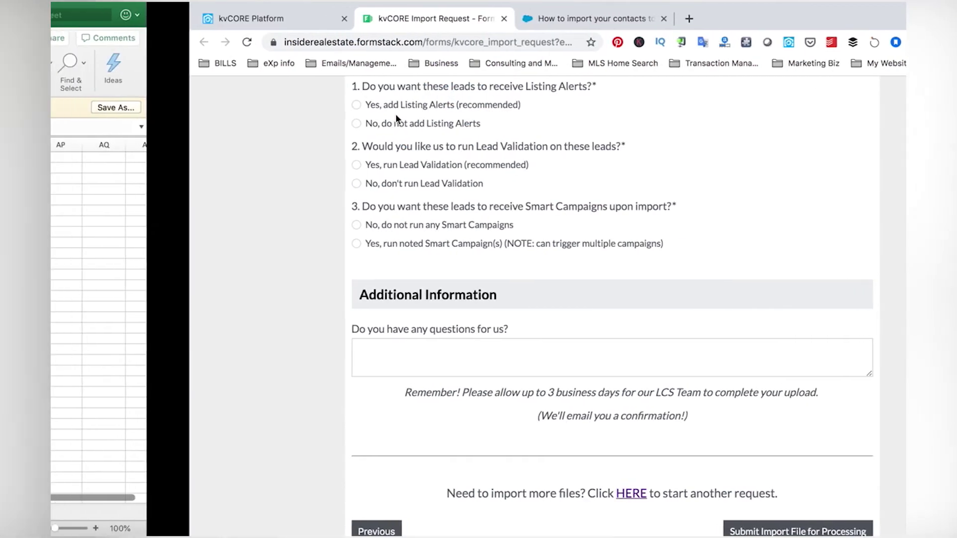
pyautogui.hscroll(-6, 349, 218)
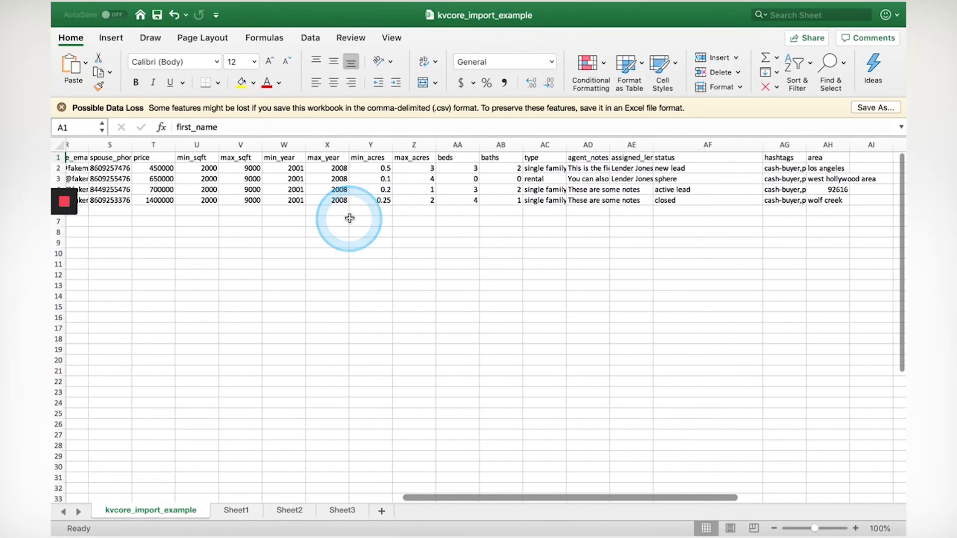
pyautogui.hscroll(-6, 350, 218)
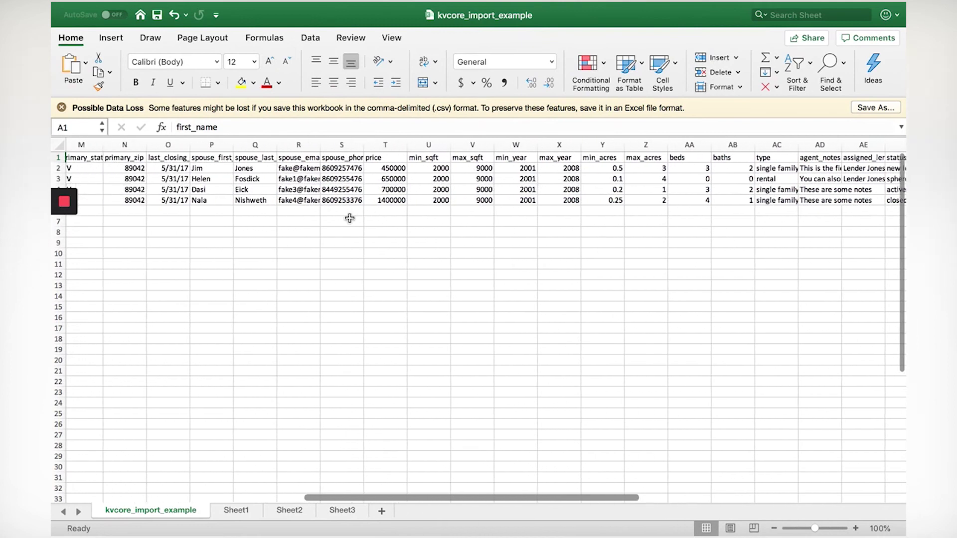
pyautogui.hscroll(-9, 416, 203)
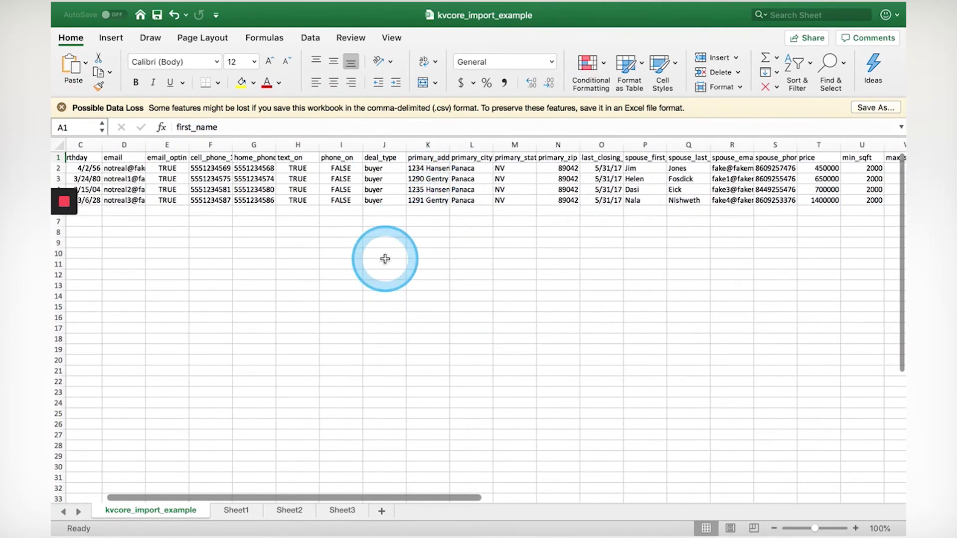
pyautogui.hscroll(-3, 385, 258)
pyautogui.hotkey('ctrl', 'Right')
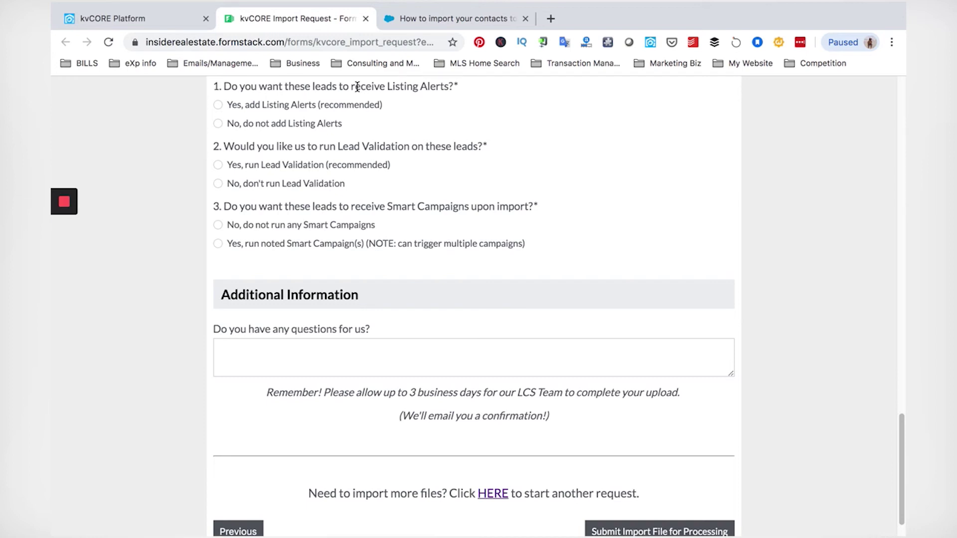
# Under Automation Preferences, choose "No, do not add Listing Alerts" and "Yes, run Lead Validation (recommended)".
pyautogui.scroll(1, 214, 125)
pyautogui.click(219, 123)
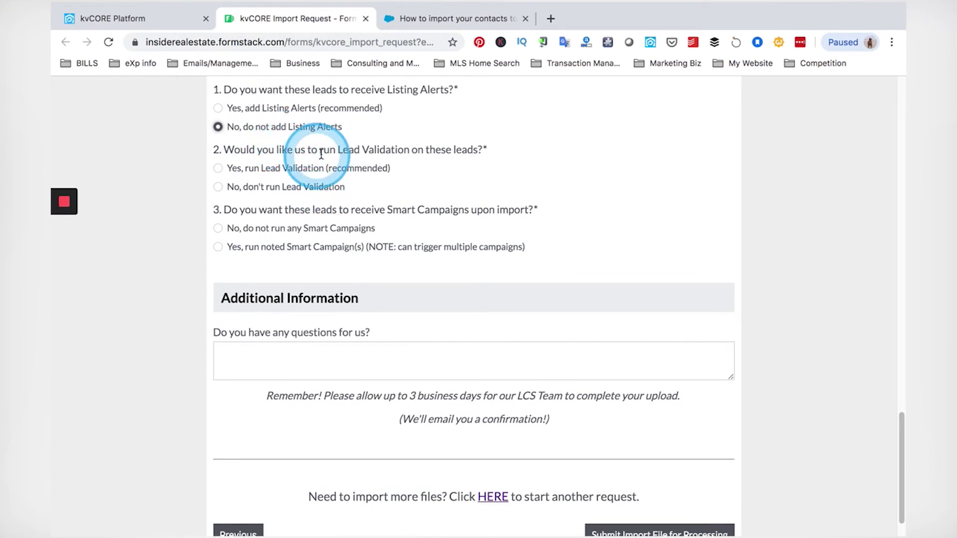
pyautogui.click(218, 168)
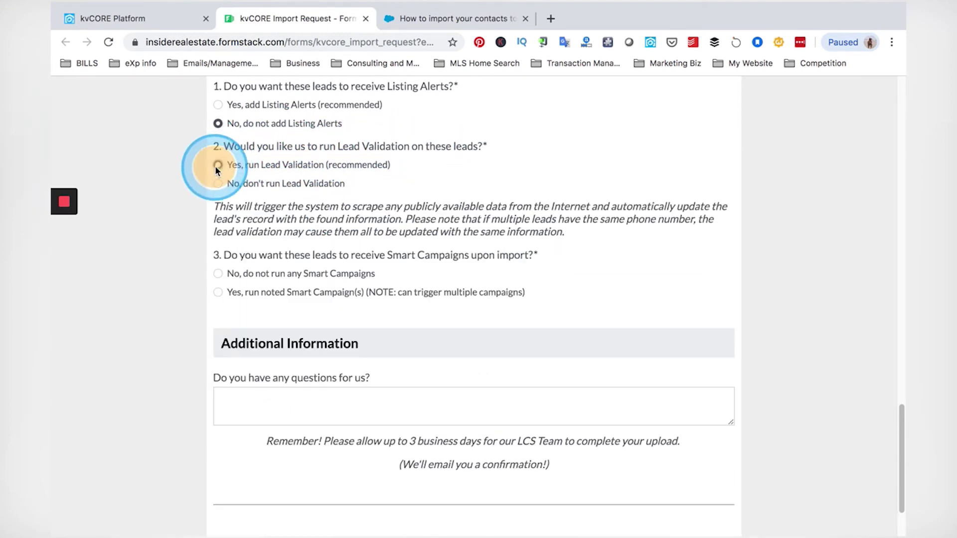
# Answer the Smart Campaigns question with "No, do not run any Smart Campaigns".
pyautogui.scroll(-2, 306, 190)
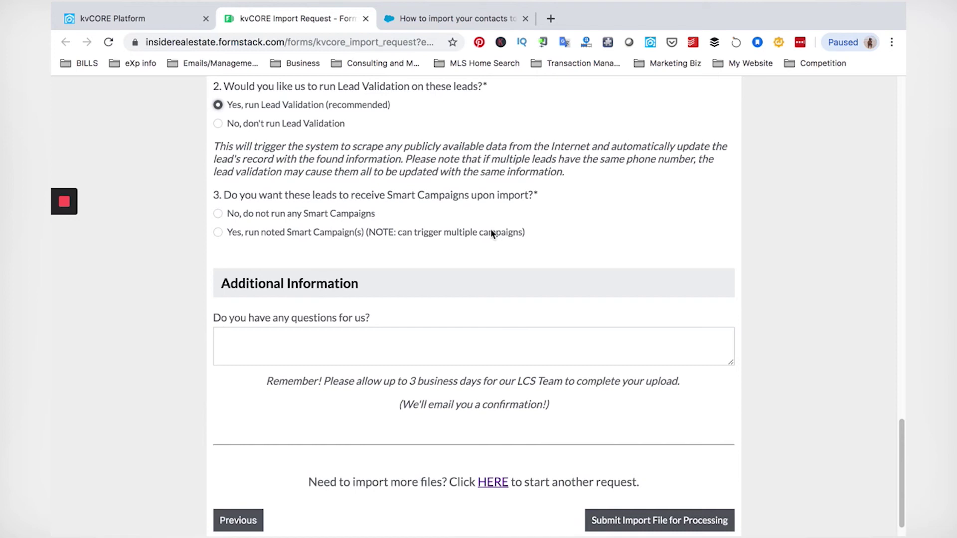
pyautogui.scroll(-1, 381, 195)
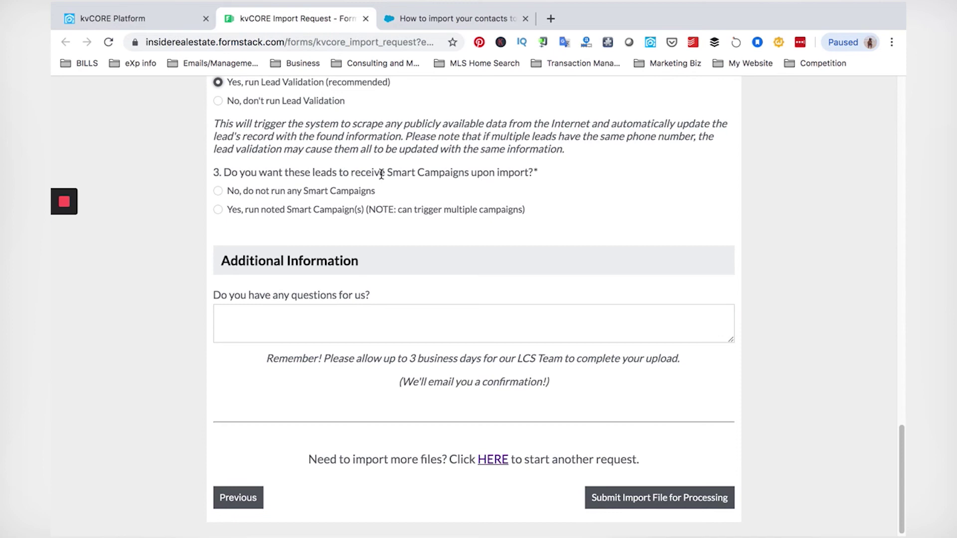
pyautogui.click(218, 192)
# Review the completed import request from Your Information through Lead Information to Import Preferences.
pyautogui.scroll(20, 585, 387)
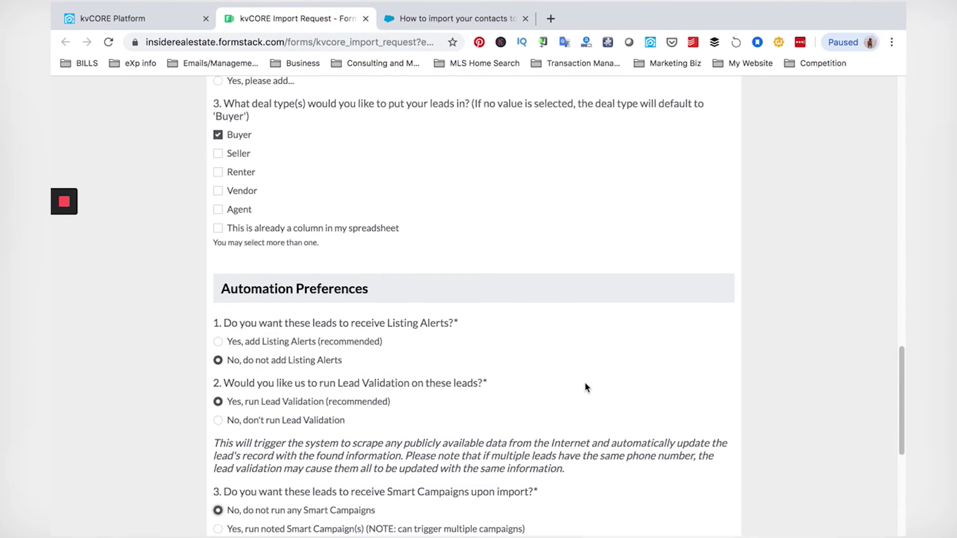
pyautogui.scroll(5, 585, 382)
pyautogui.scroll(-2, 585, 382)
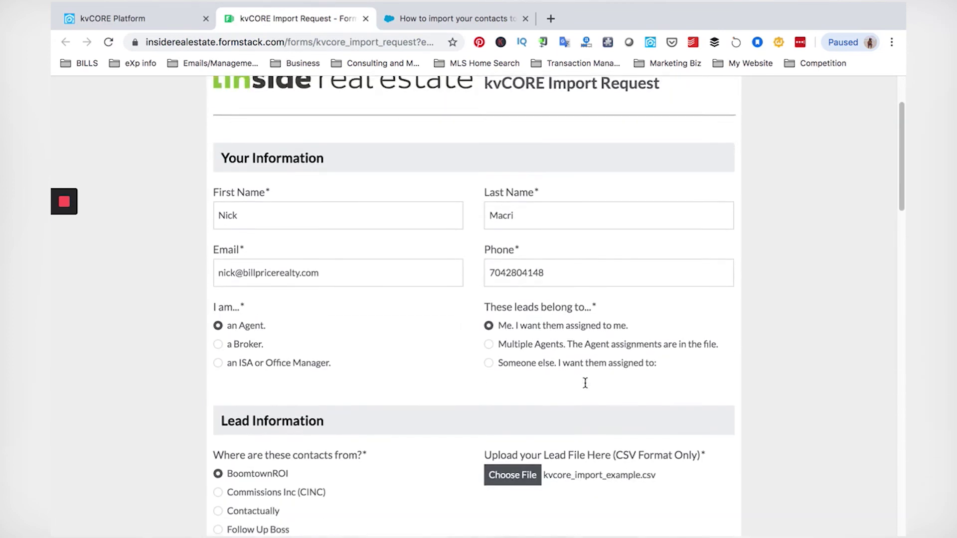
pyautogui.click(531, 315)
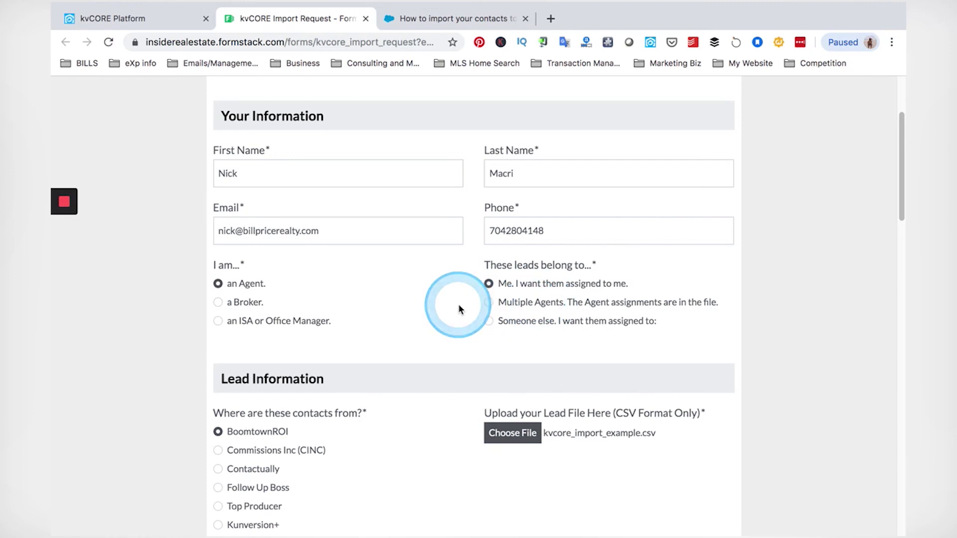
pyautogui.scroll(-6, 458, 306)
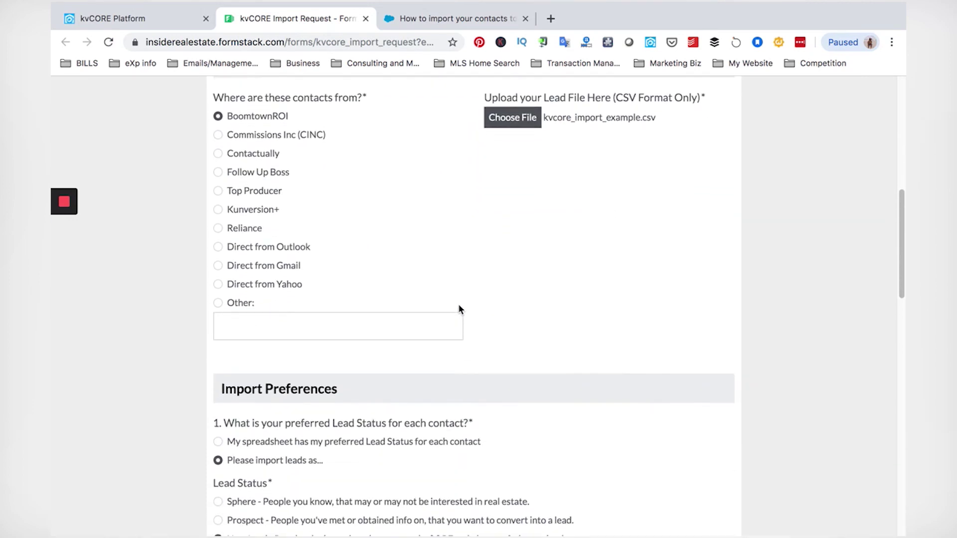